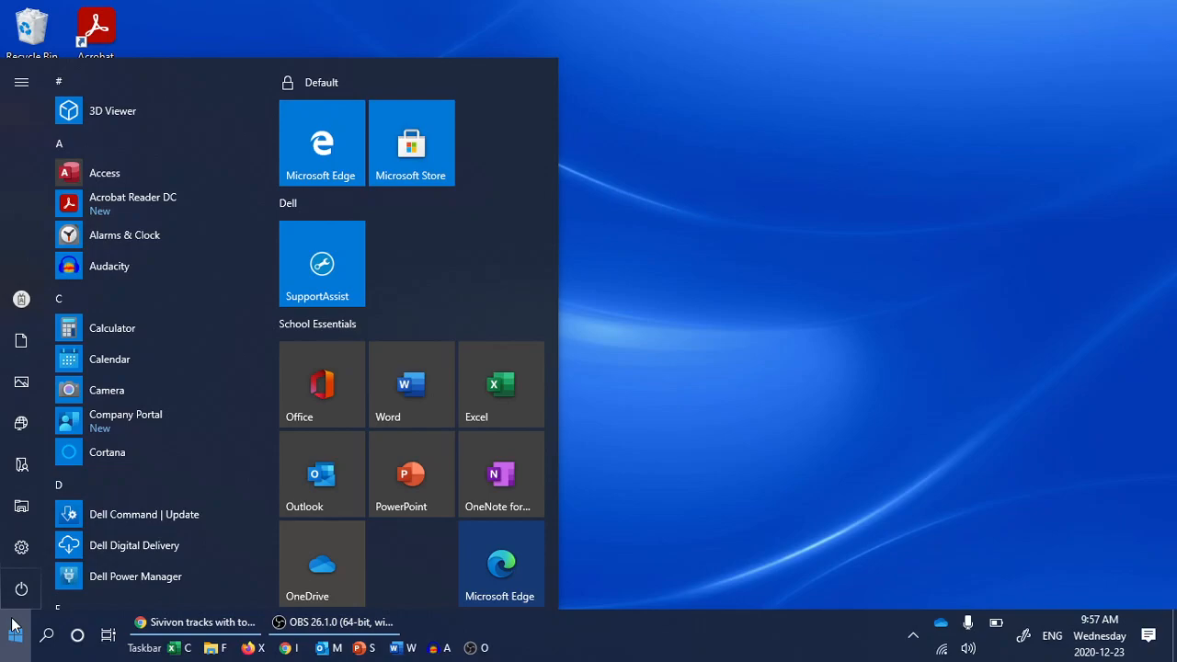
Search the Start menu for 'Microso' to find Microsoft apps.
{"action": "type", "text": "Mic"}
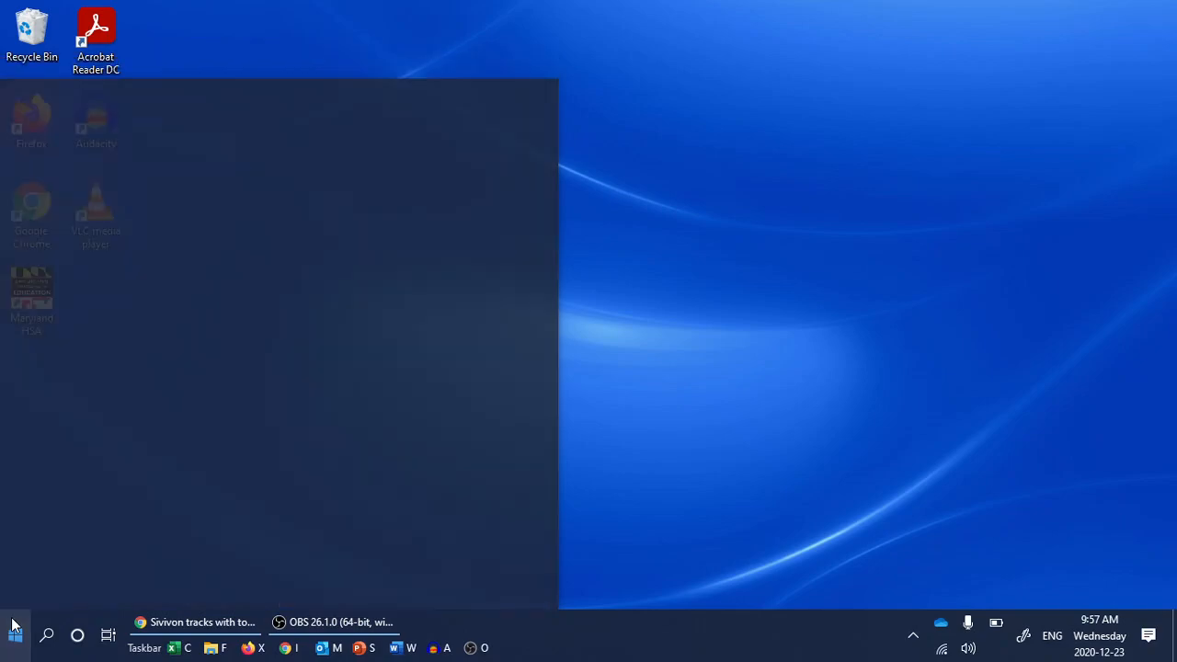
{"action": "type", "text": "roso"}
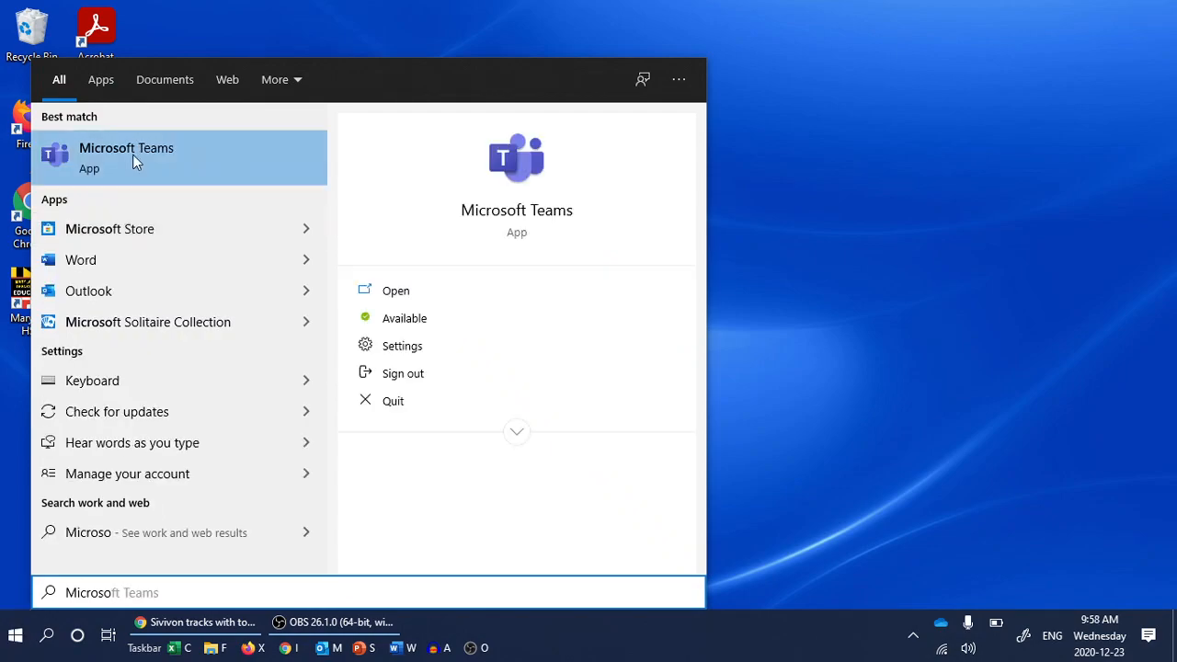
Open Microsoft Store and go to the Company Portal page in the Carroll County Public Schools collection.
{"action": "left_click", "coordinate": [141, 233]}
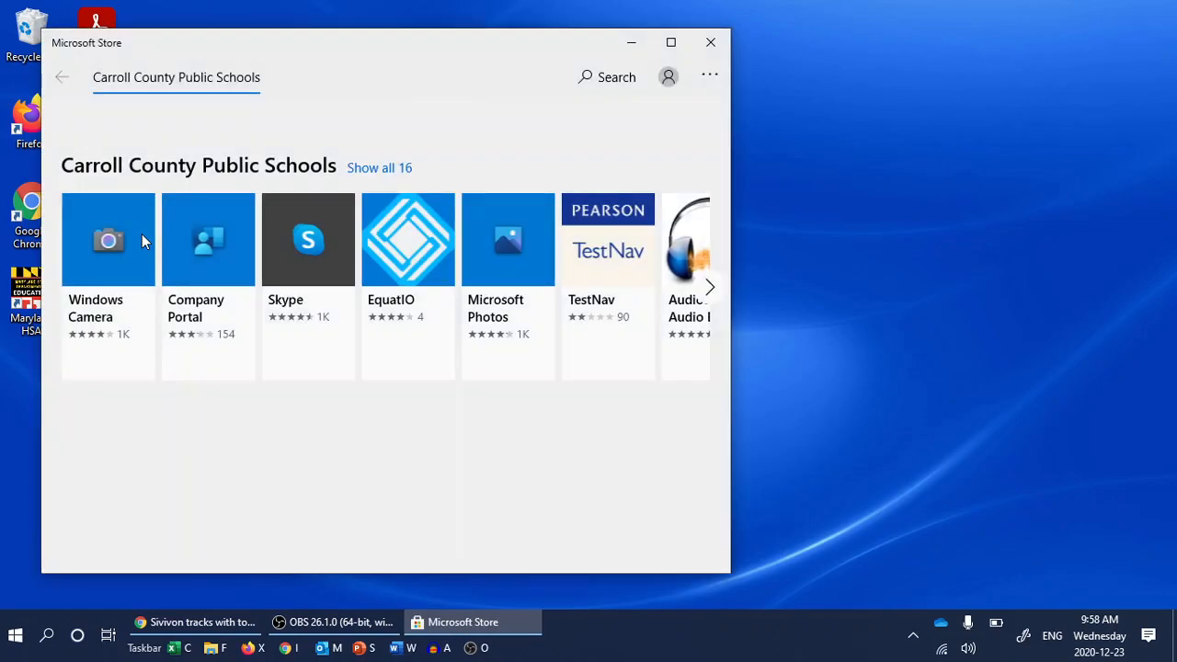
{"action": "left_click", "coordinate": [237, 241]}
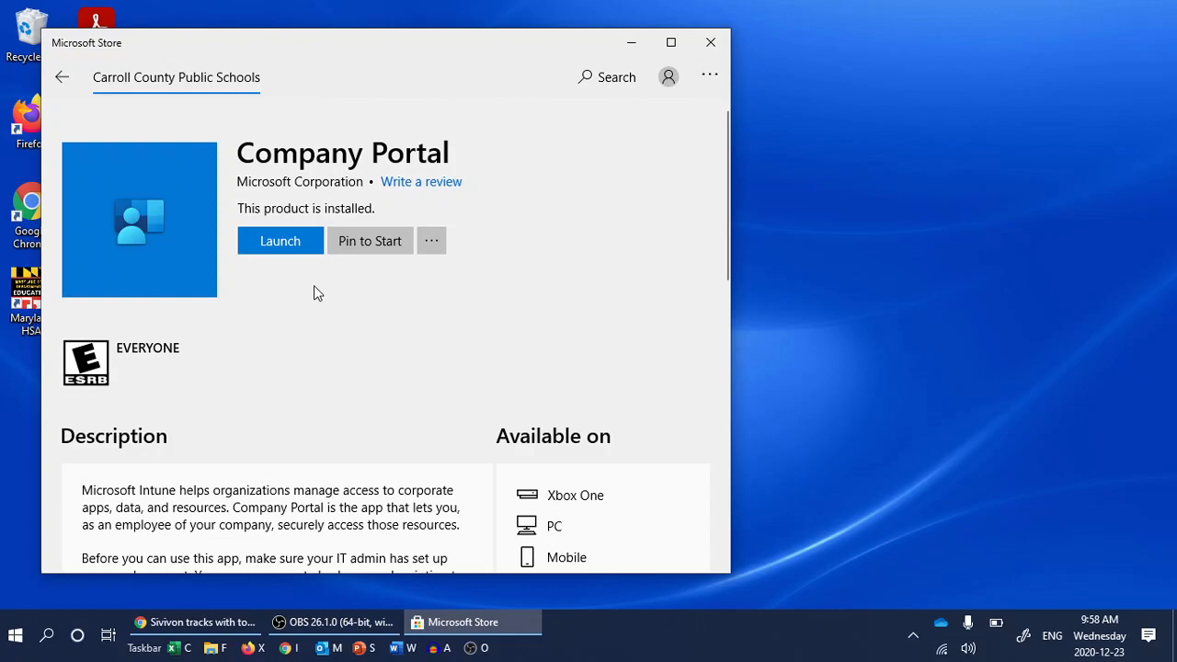
Launch Company Portal and check that Audacity 2.4.2 is listed as installed.
{"action": "left_click", "coordinate": [286, 244]}
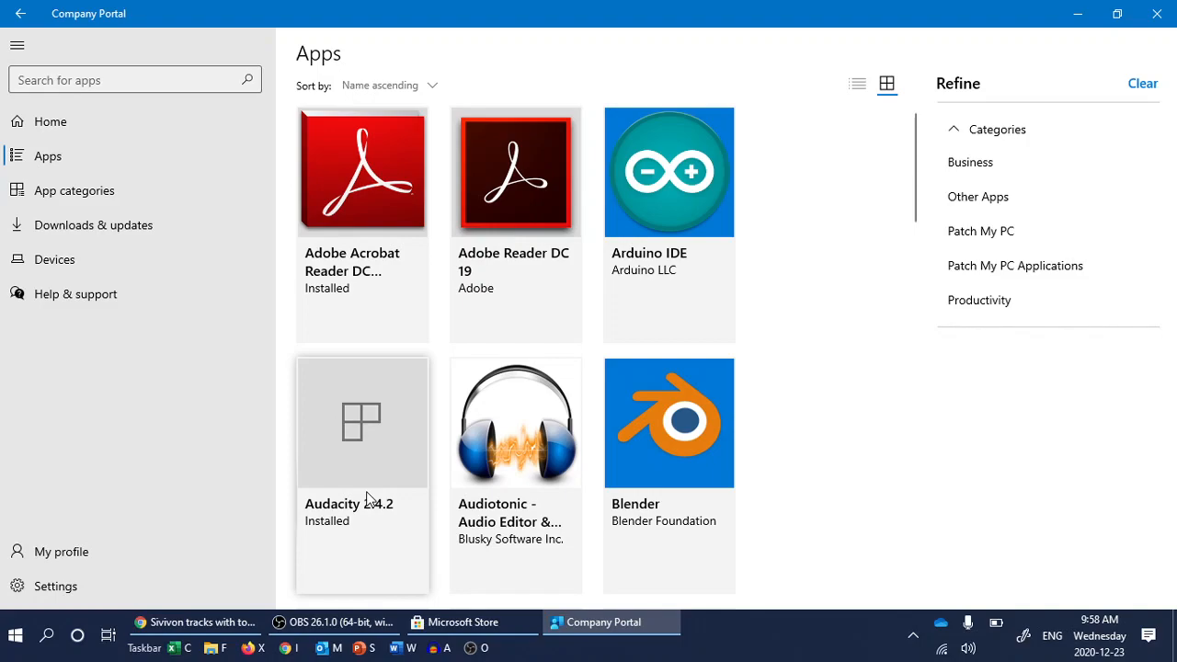
{"action": "left_click", "coordinate": [365, 436]}
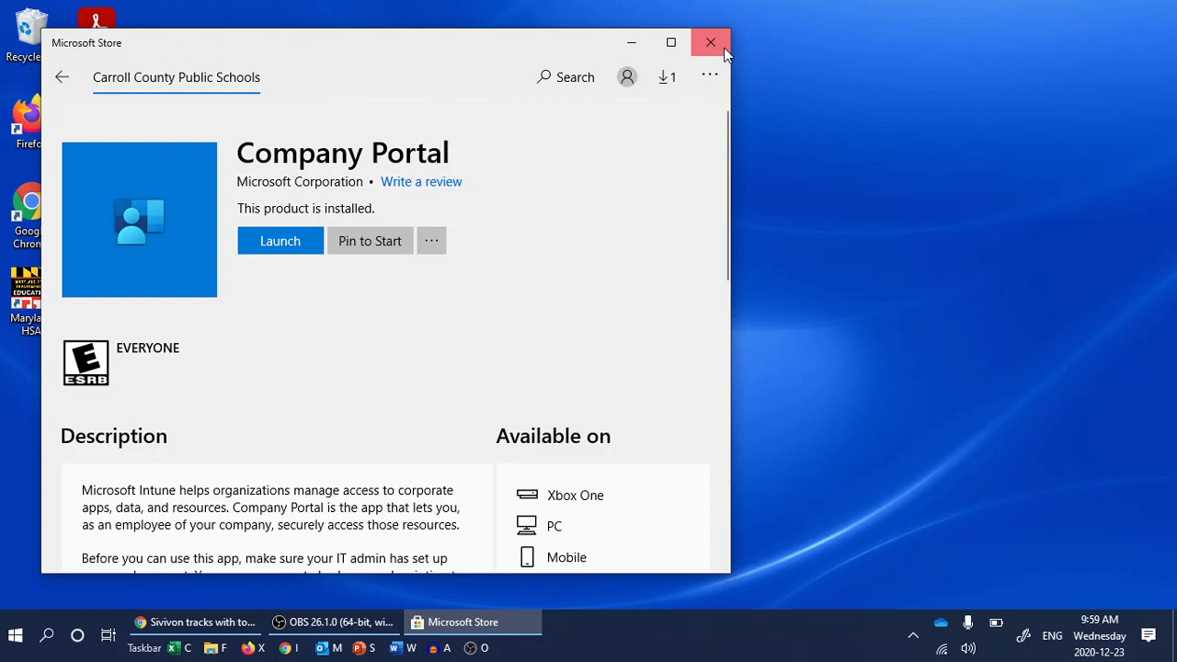
Close the Store and save Bass.mp3 from the 'Sivivon tracks with tones' Drive folder to Downloads.
{"action": "left_click", "coordinate": [724, 47]}
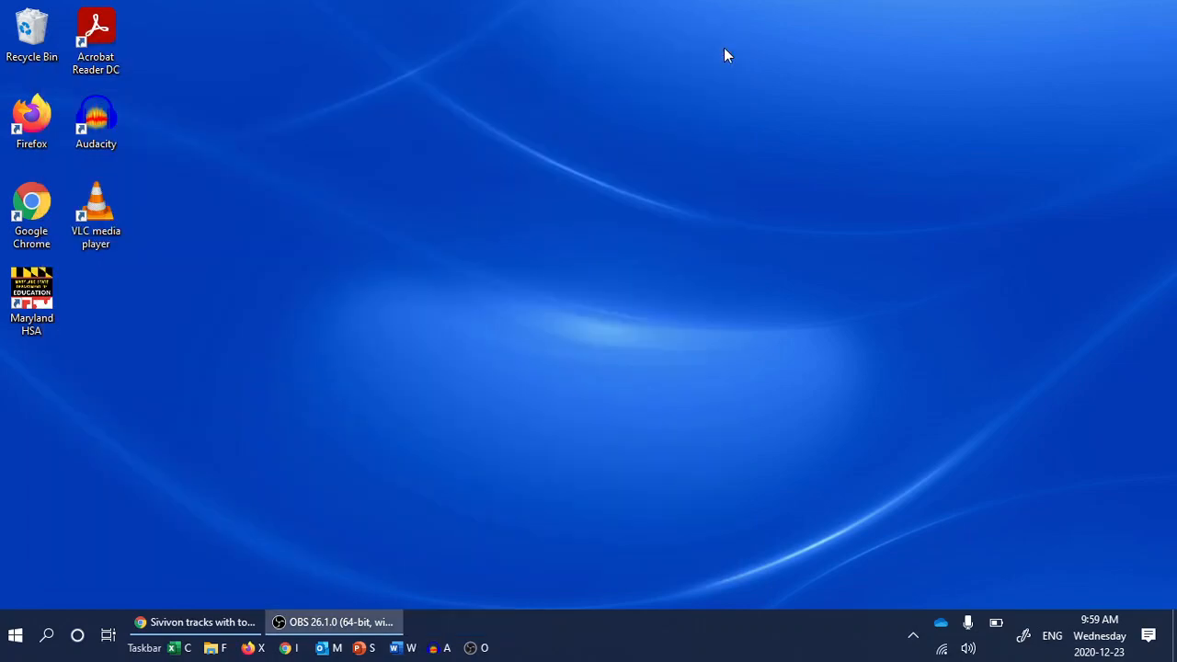
{"action": "left_click", "coordinate": [197, 625]}
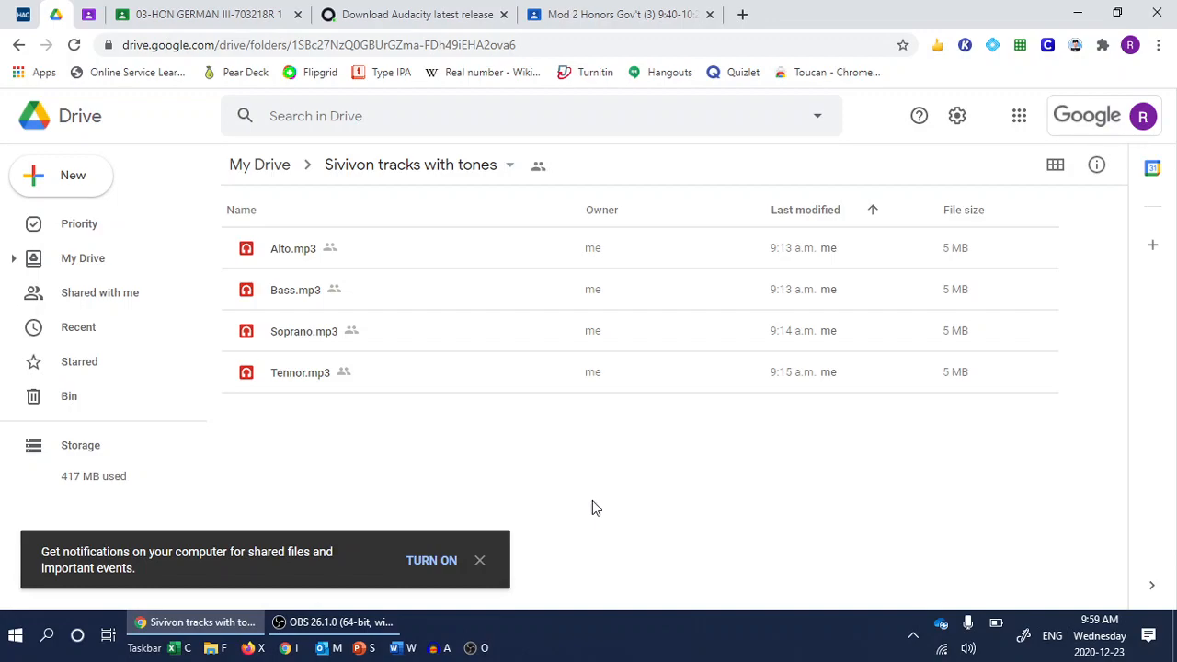
{"action": "right_click", "coordinate": [298, 290]}
{"action": "left_click", "coordinate": [412, 544]}
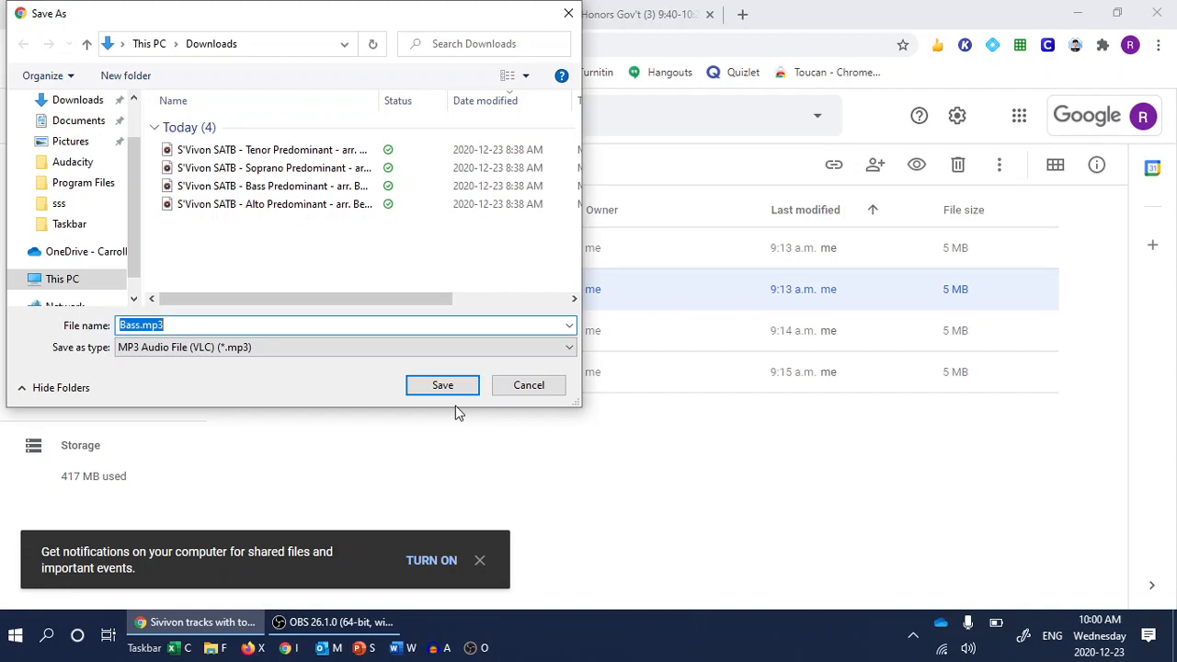
{"action": "key", "text": "Return"}
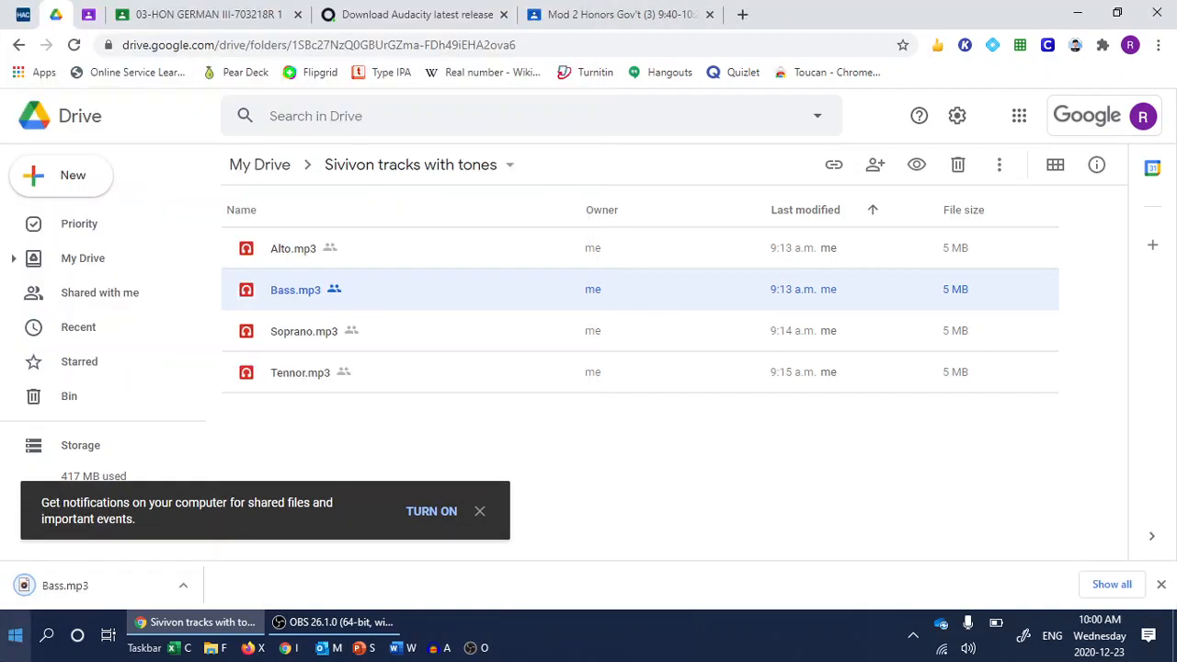
Launch Audacity from the Start menu's app list.
{"action": "left_click", "coordinate": [15, 636]}
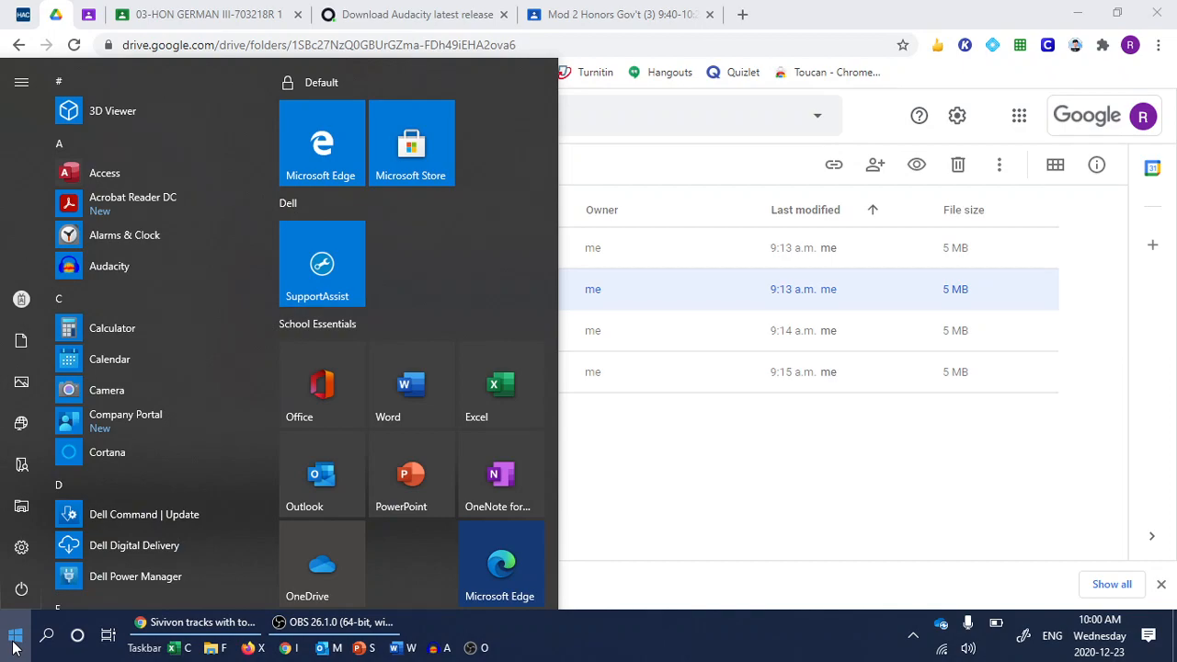
{"action": "left_click", "coordinate": [142, 270]}
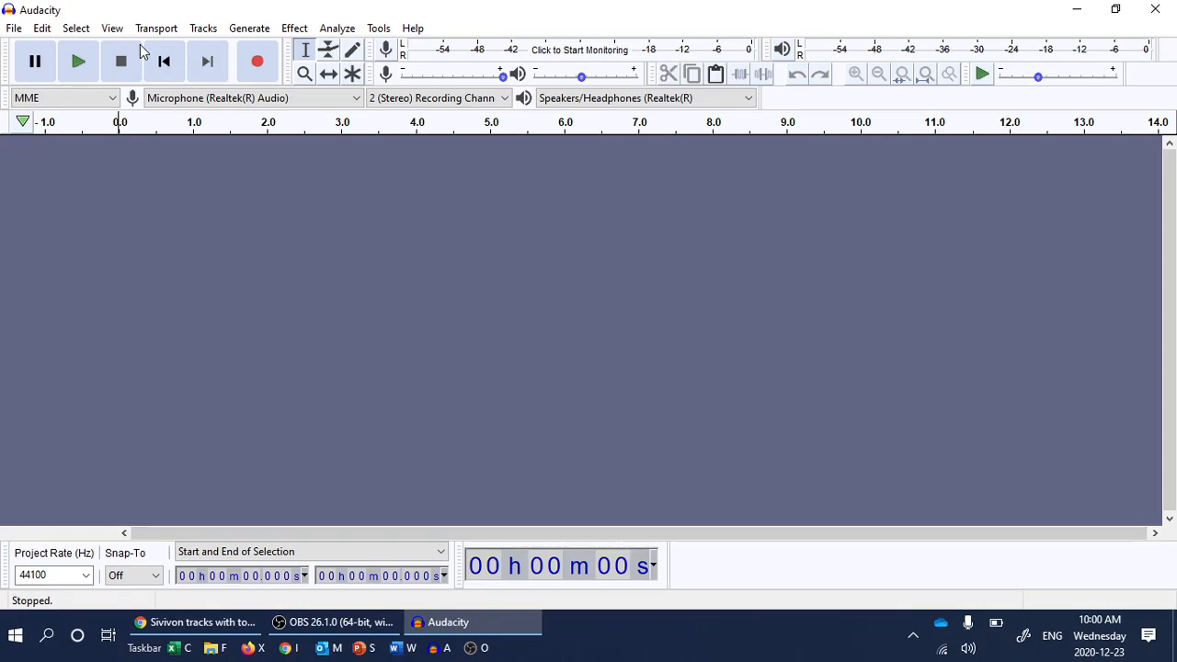
Import Bass.mp3 from Downloads through File > Import > Audio.
{"action": "left_click", "coordinate": [14, 28]}
{"action": "mouse_move", "coordinate": [92, 174]}
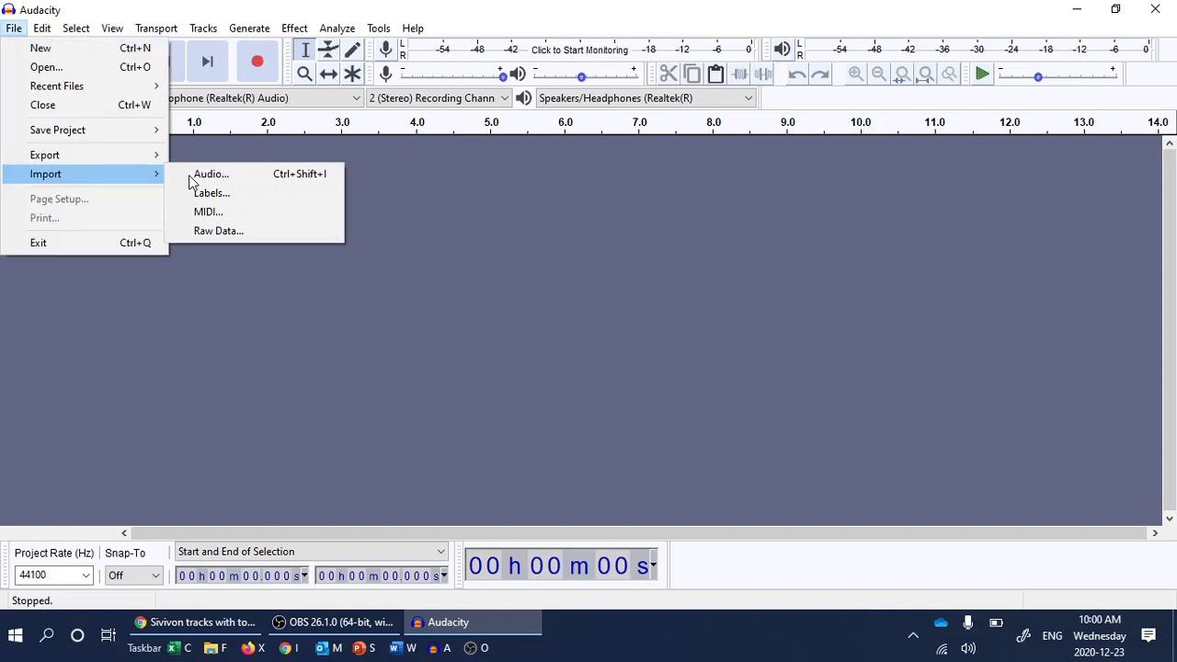
{"action": "left_click", "coordinate": [312, 183]}
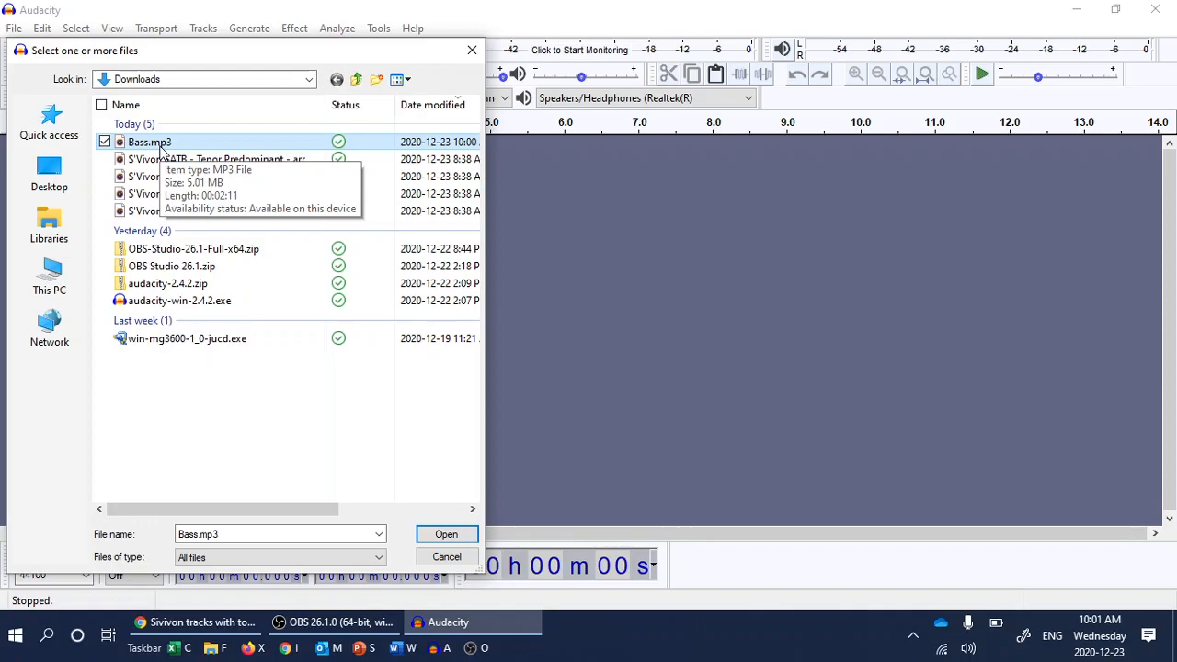
{"action": "double_click", "coordinate": [160, 147]}
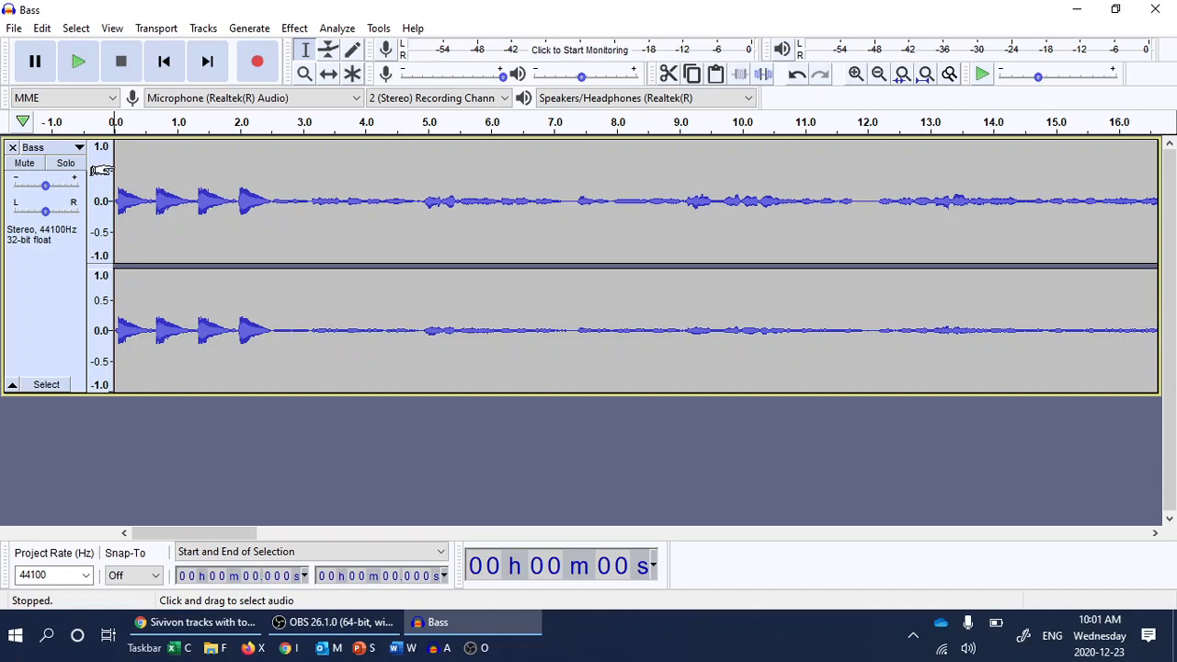
{"action": "left_click", "coordinate": [79, 64]}
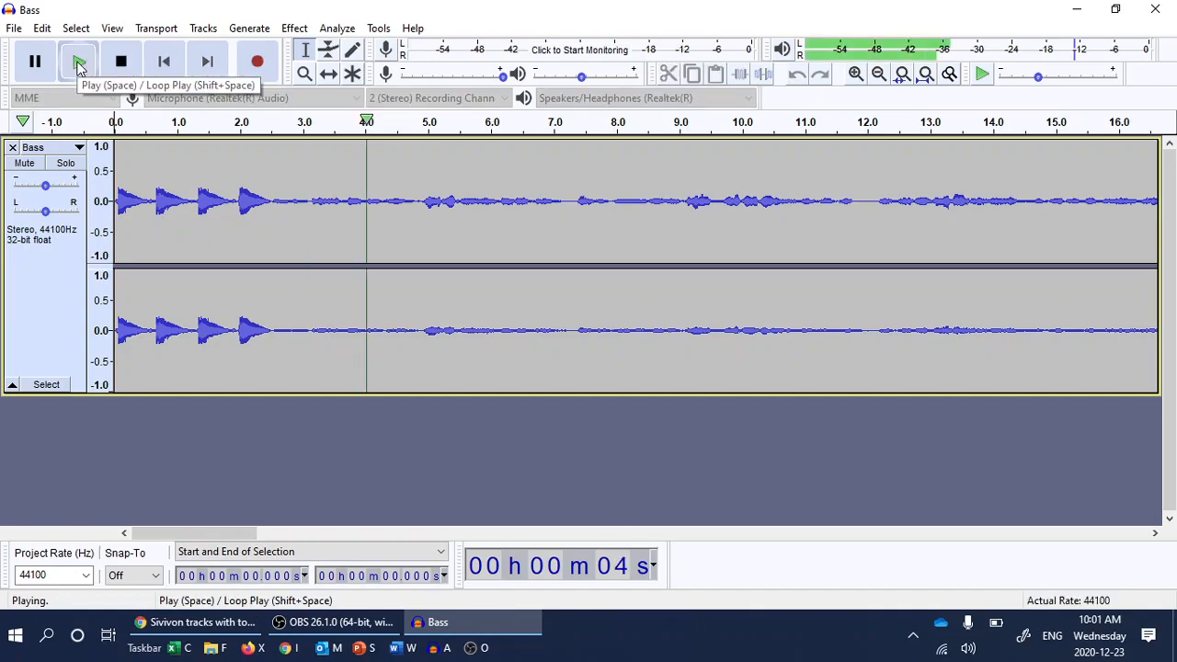
{"action": "left_click", "coordinate": [119, 64]}
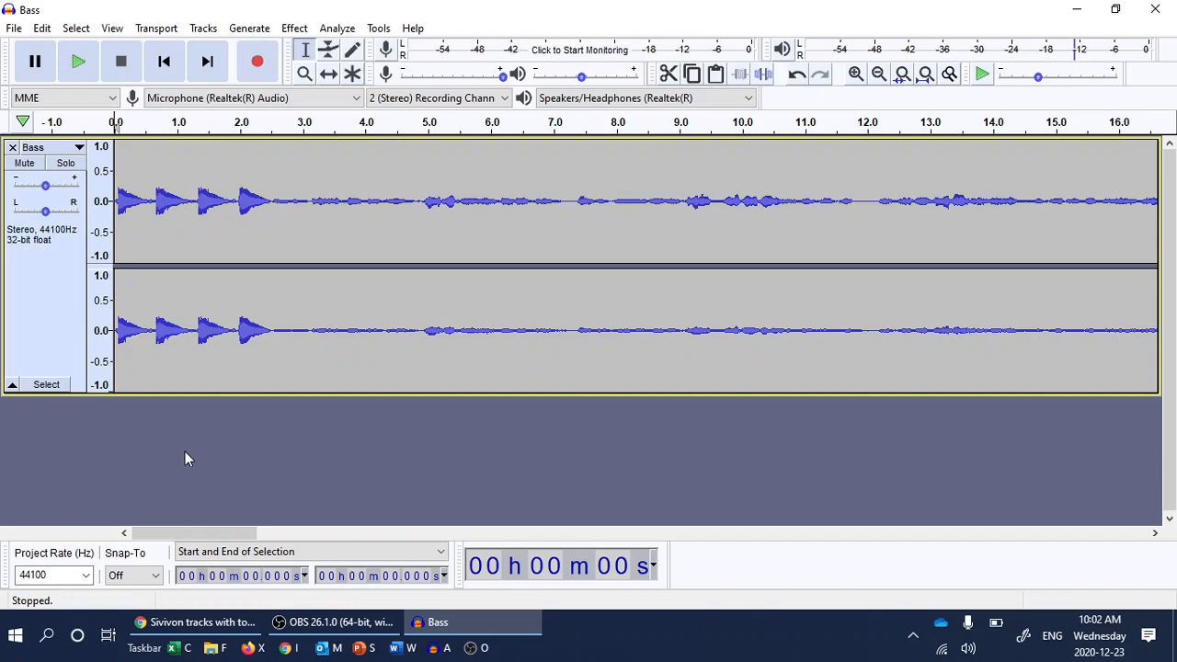
{"action": "key", "text": "shift"}
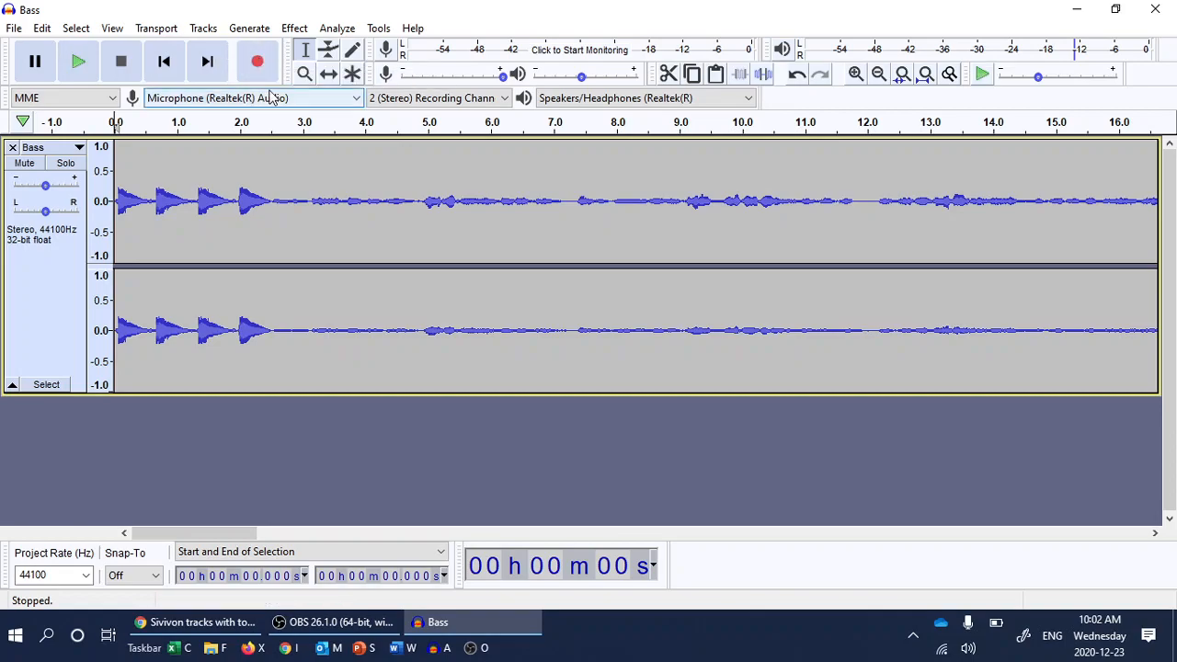
Record a roughly 6-second vocal take onto a new track with Shift+R, then stop.
{"action": "key", "text": "shift+r"}
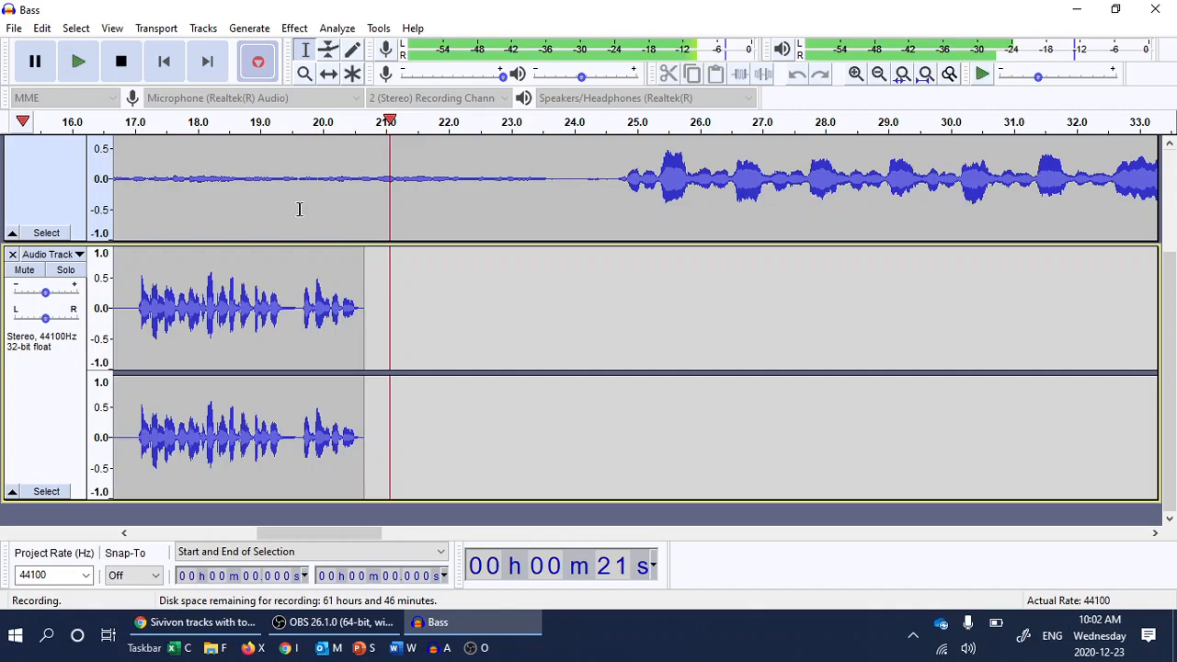
{"action": "key", "text": "space"}
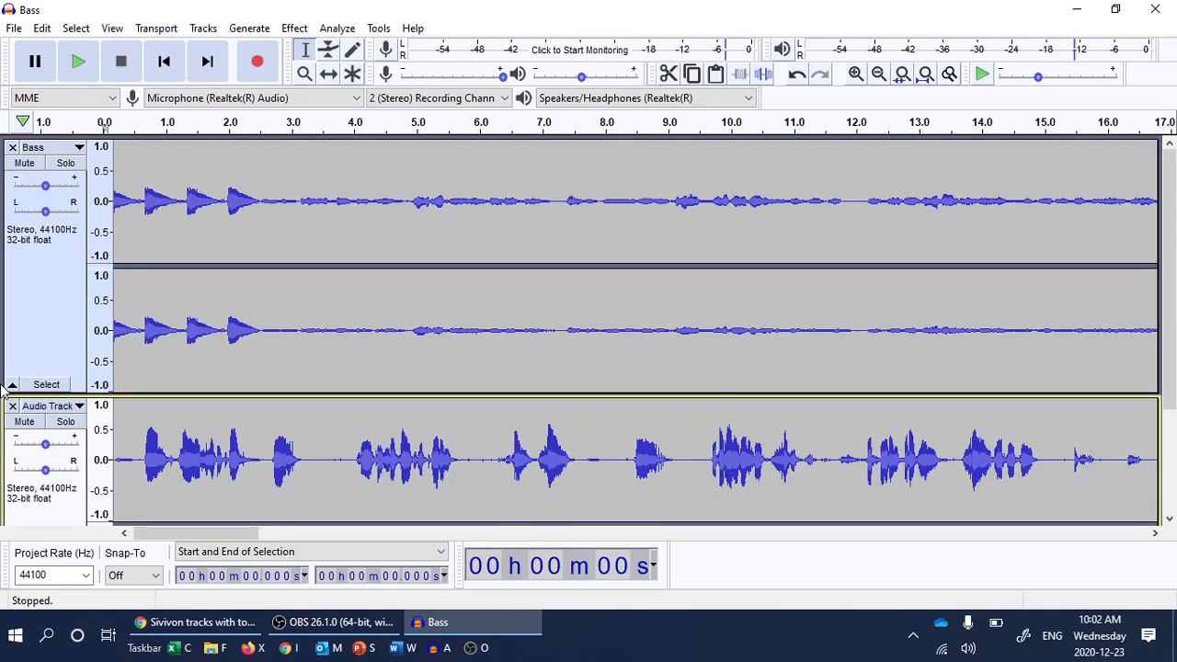
Delete the recorded Audio Track beneath the Bass track.
{"action": "left_click", "coordinate": [12, 405]}
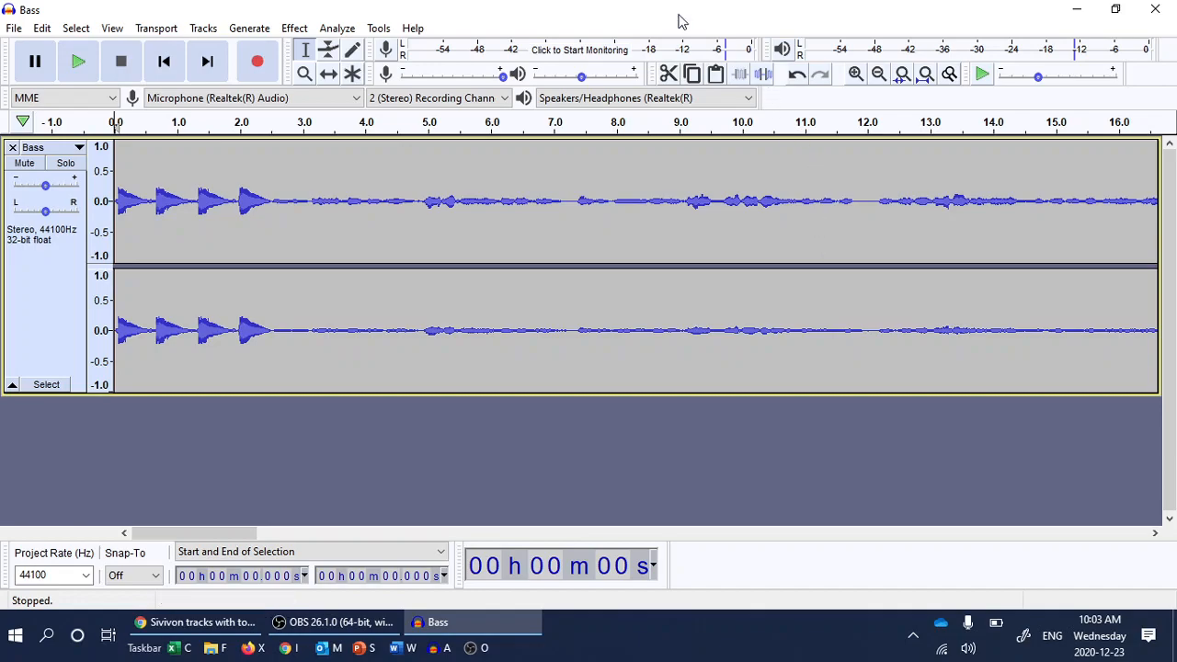
{"action": "left_click", "coordinate": [259, 63]}
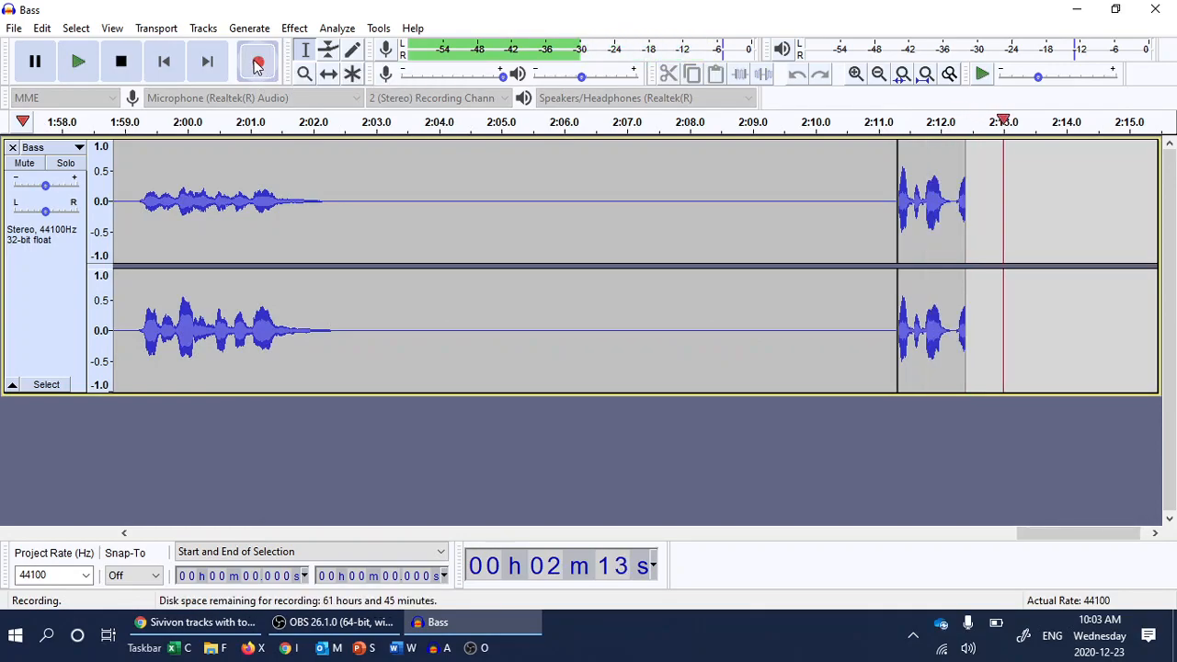
{"action": "left_click", "coordinate": [123, 62]}
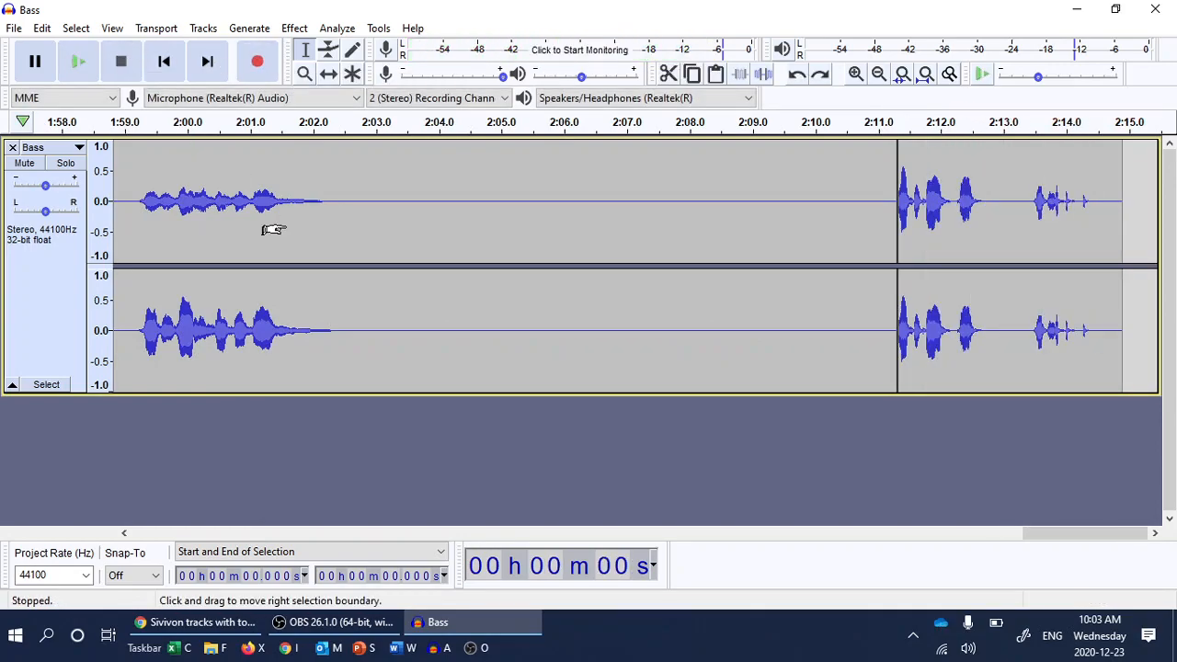
{"action": "key", "text": "ctrl+z"}
{"action": "scroll", "coordinate": [384, 328], "scroll_direction": "left", "scroll_amount": 3}
{"action": "scroll", "coordinate": [384, 328], "scroll_direction": "left", "scroll_amount": 20}
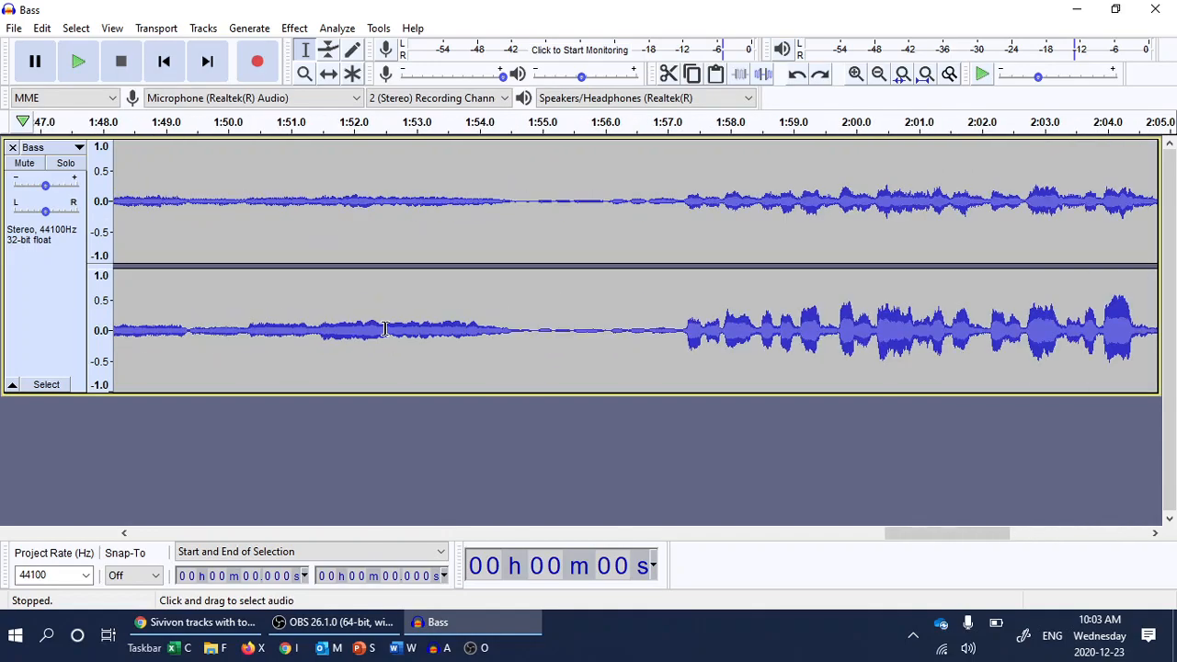
{"action": "scroll", "coordinate": [384, 328], "scroll_direction": "left", "scroll_amount": 20}
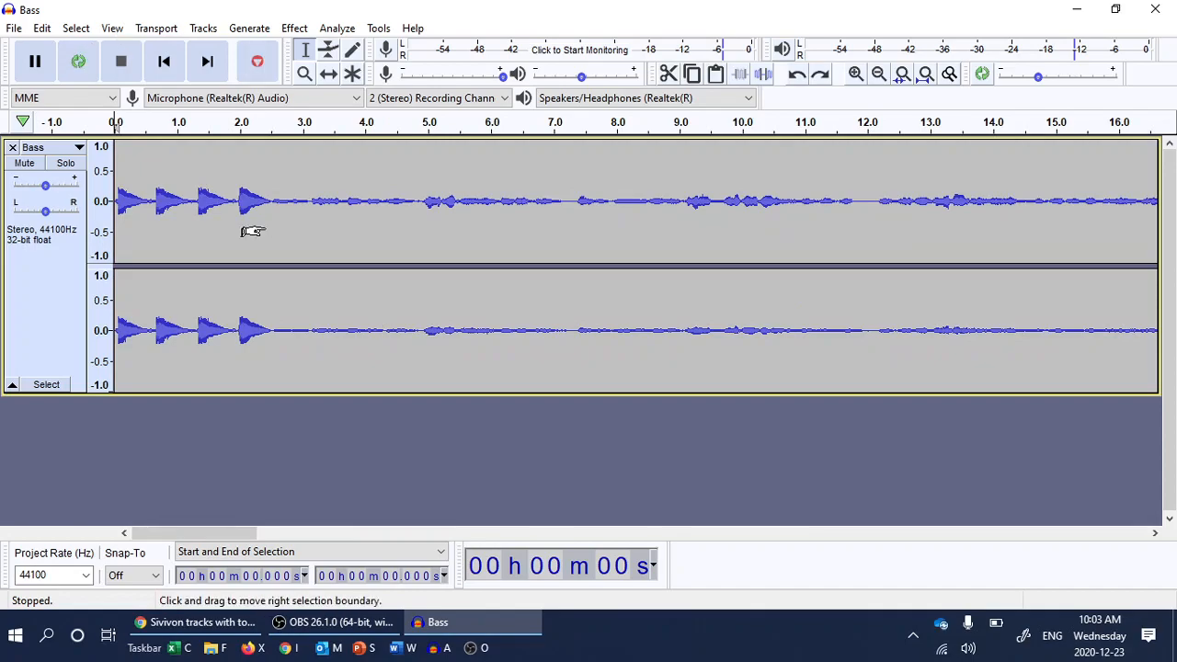
Record a roughly 4.5-second clip onto a new track, then stop.
{"action": "key", "text": "r"}
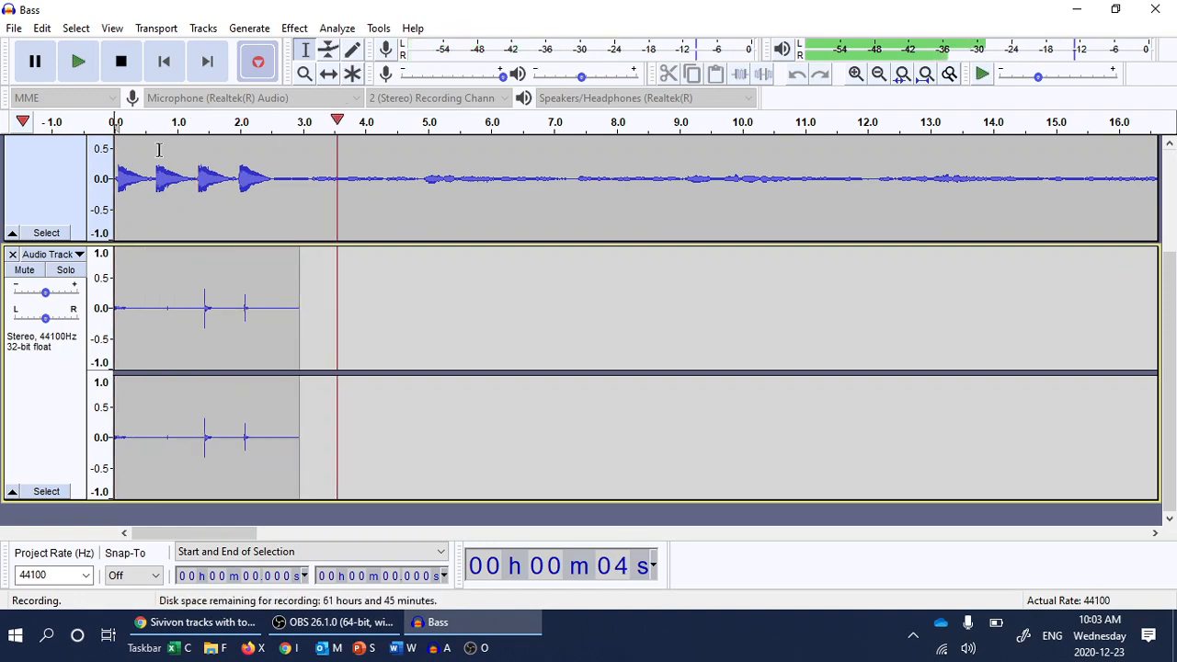
{"action": "left_click", "coordinate": [122, 61]}
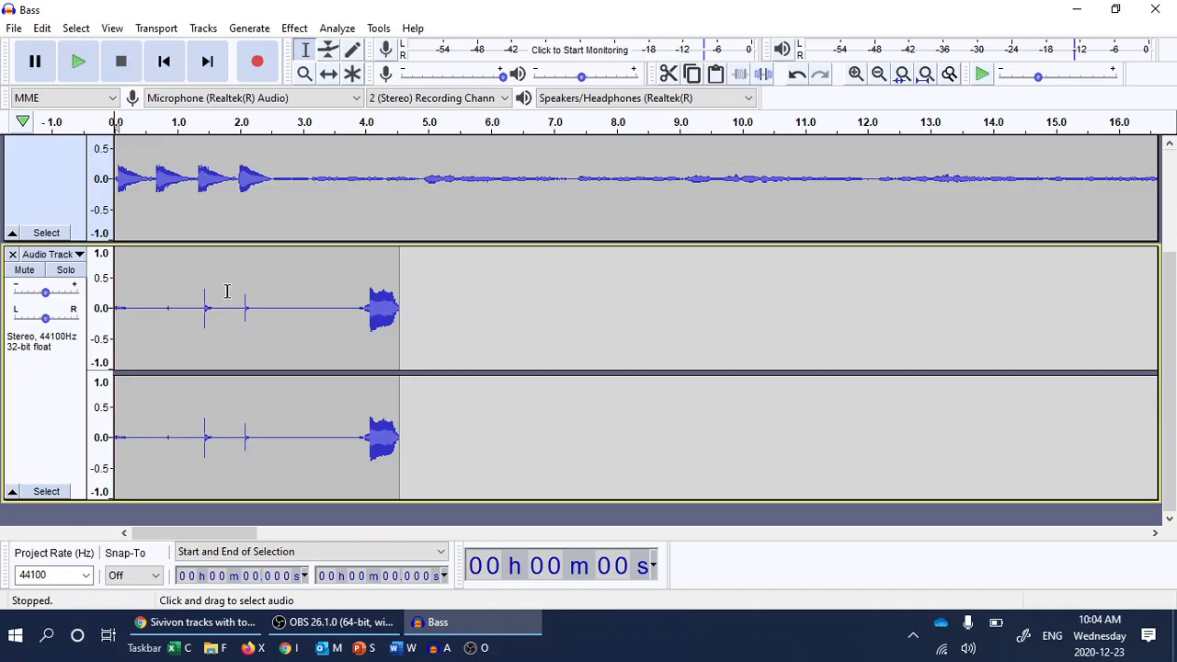
Delete the second recorded Audio Track so only the stereo Bass track remains.
{"action": "left_click", "coordinate": [12, 255]}
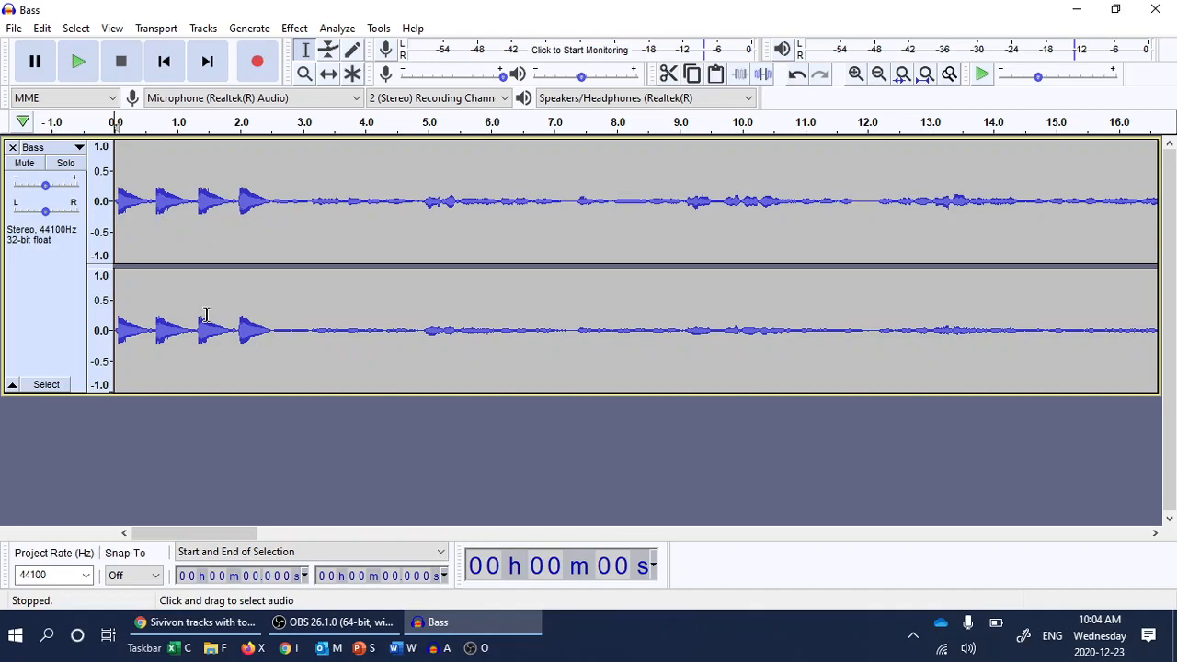
Leave the Bass track unmuted and record about six seconds of vocals into a new Audio Track.
{"action": "left_click", "coordinate": [25, 164]}
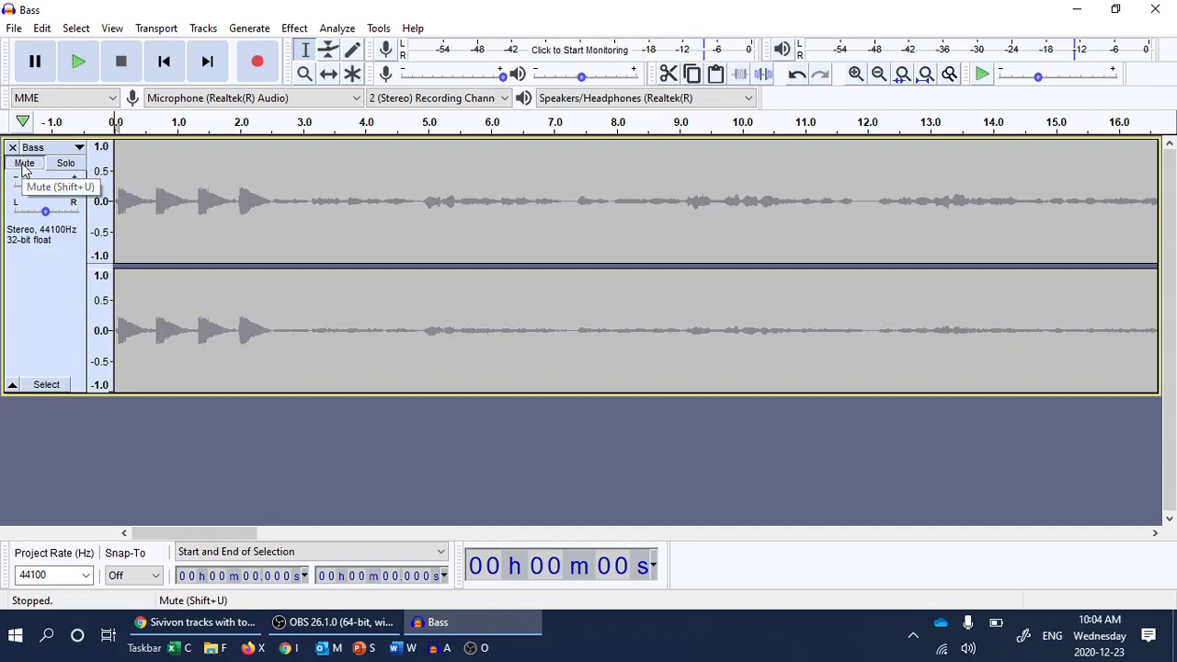
{"action": "left_click", "coordinate": [24, 164]}
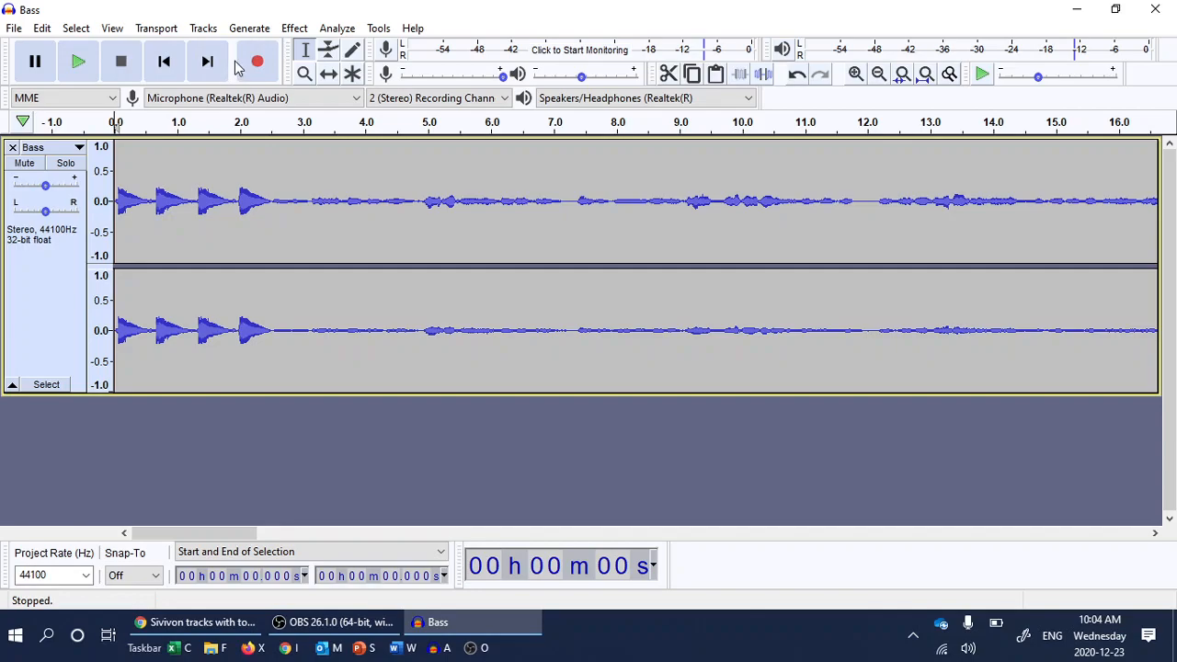
{"action": "left_click", "coordinate": [236, 69]}
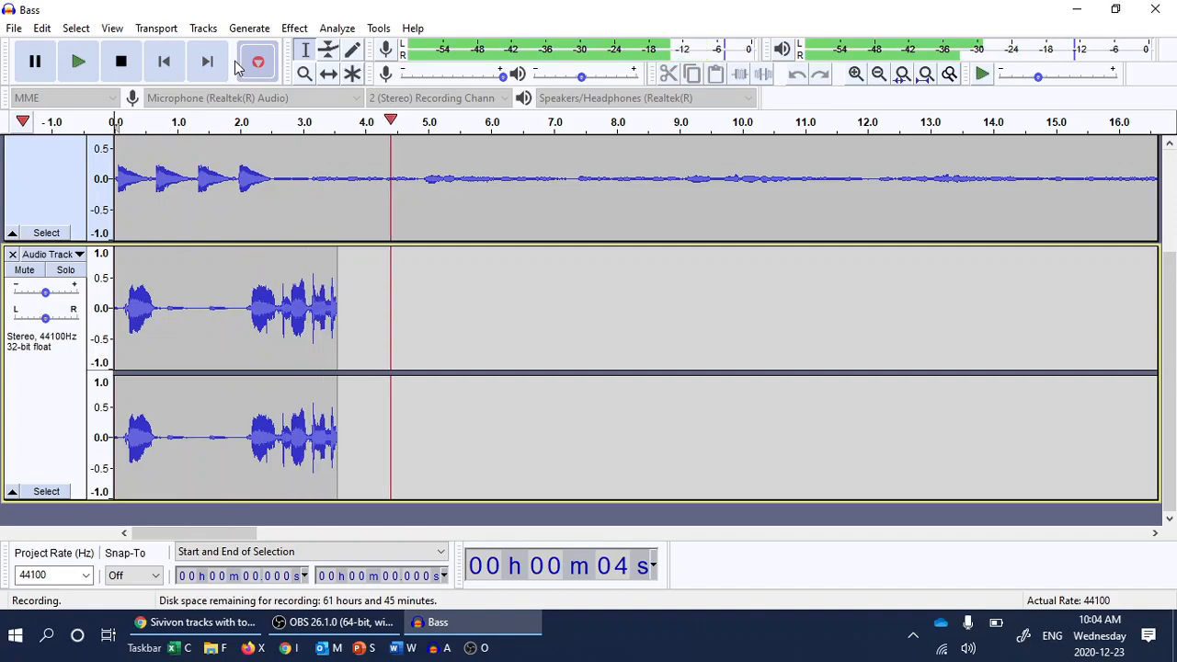
{"action": "left_click", "coordinate": [123, 62]}
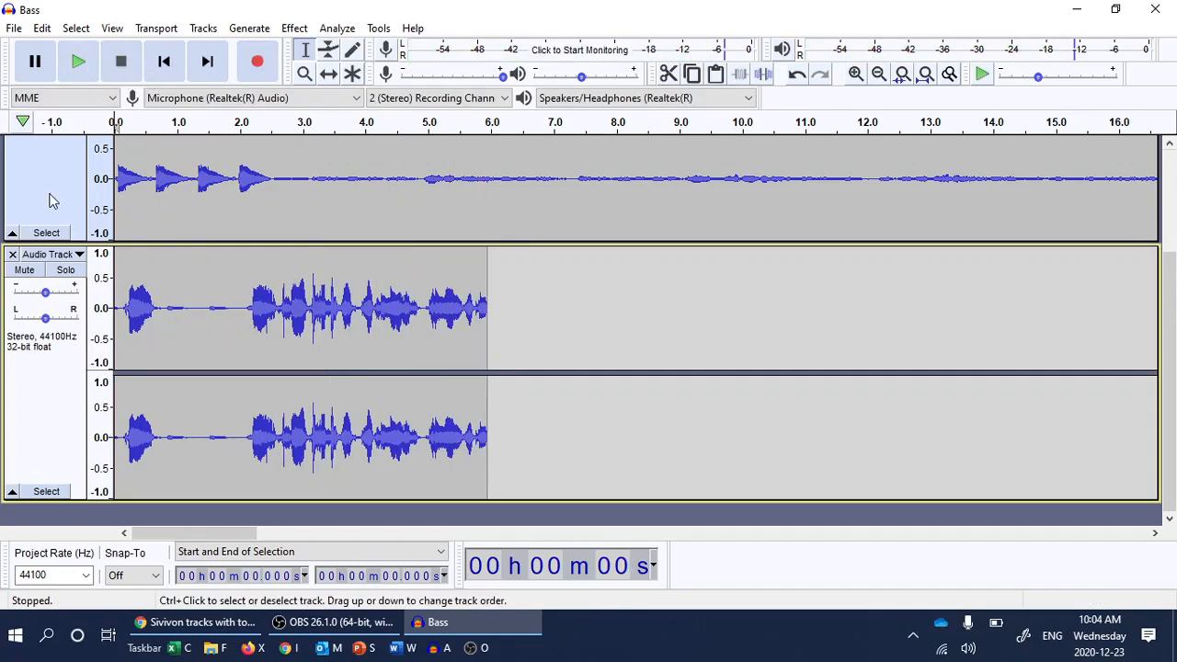
{"action": "scroll", "coordinate": [51, 201], "scroll_direction": "up", "scroll_amount": 3}
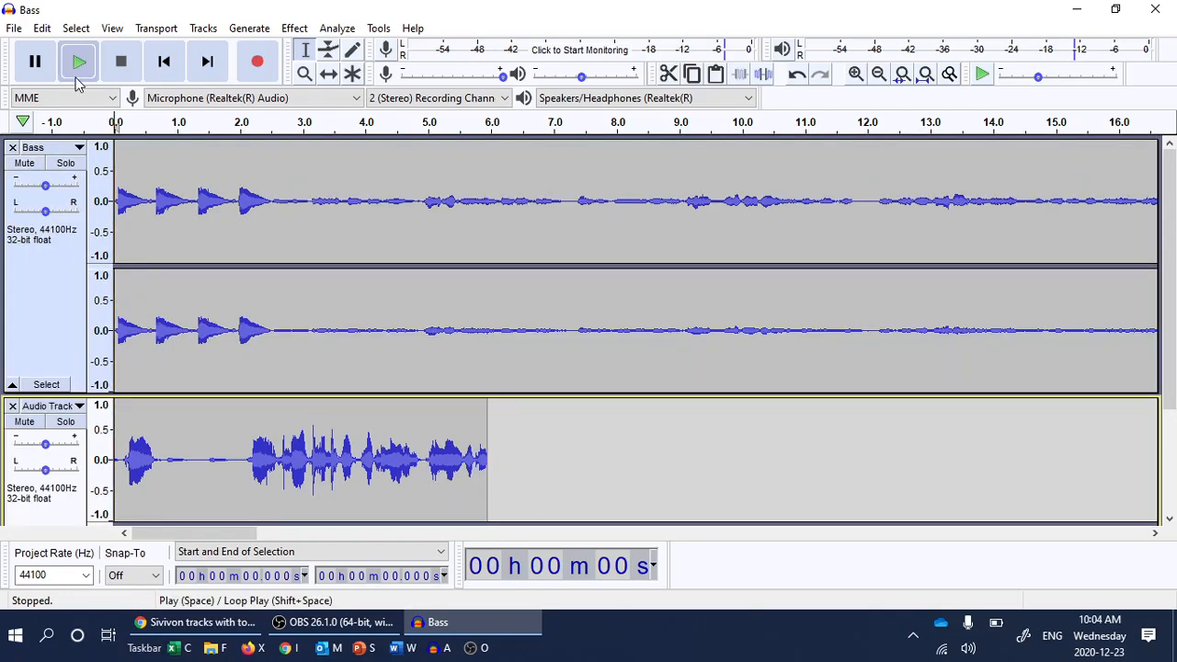
{"action": "left_click", "coordinate": [78, 81]}
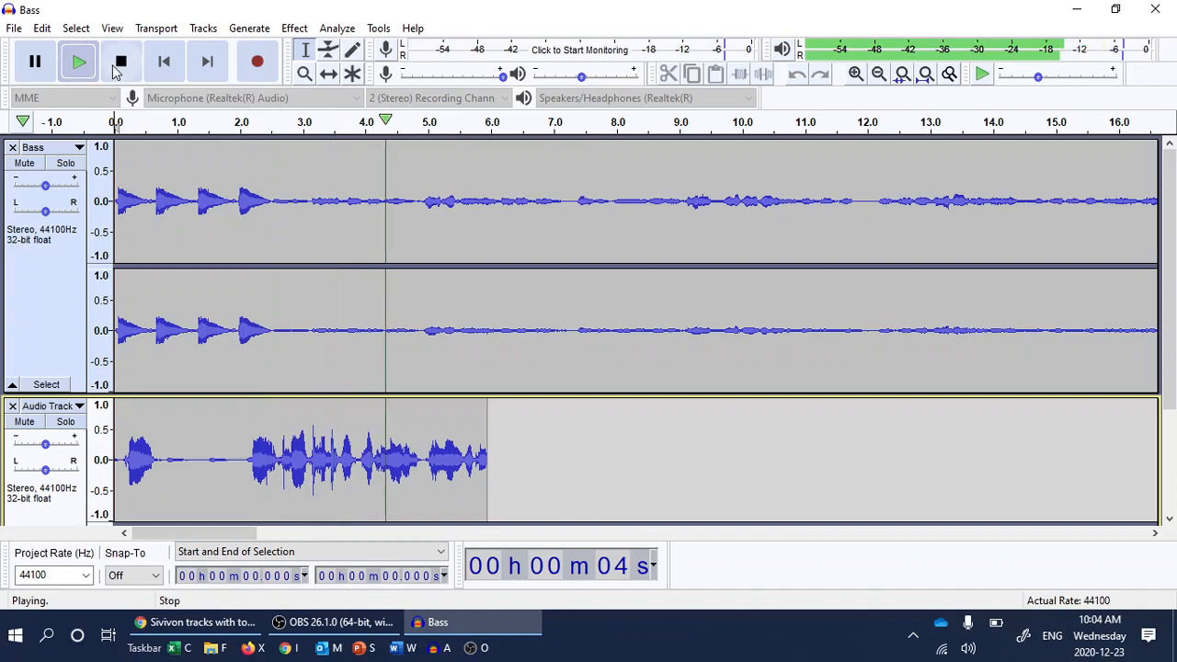
{"action": "left_click", "coordinate": [119, 65]}
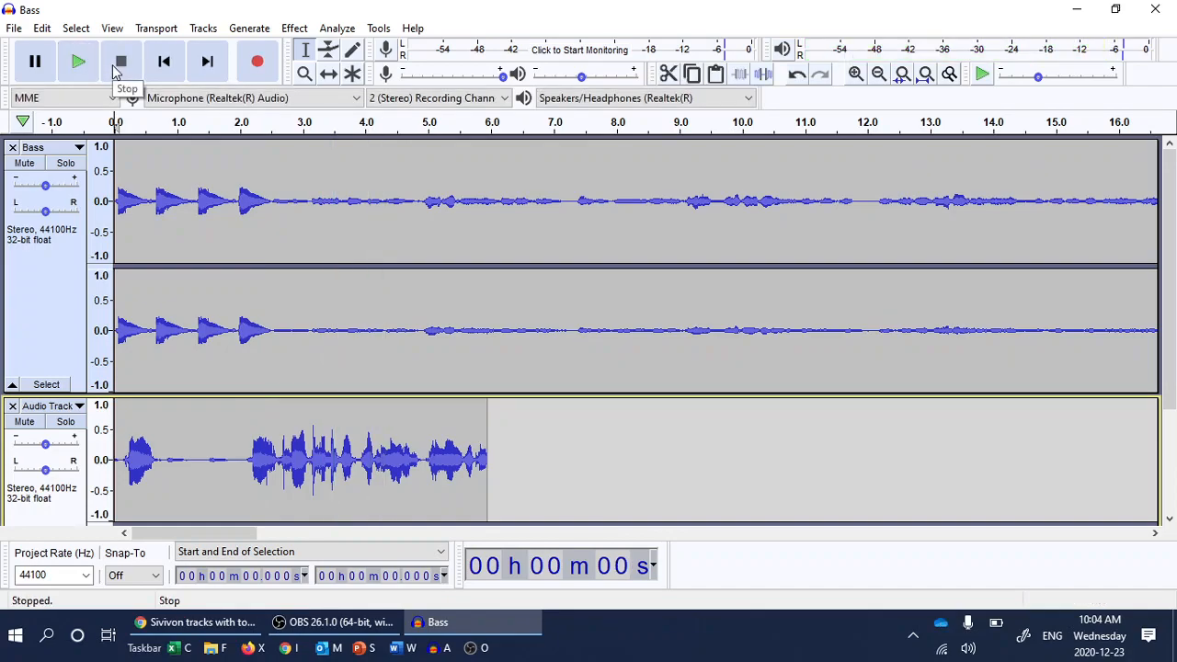
{"action": "scroll", "coordinate": [157, 256], "scroll_direction": "down", "scroll_amount": 3}
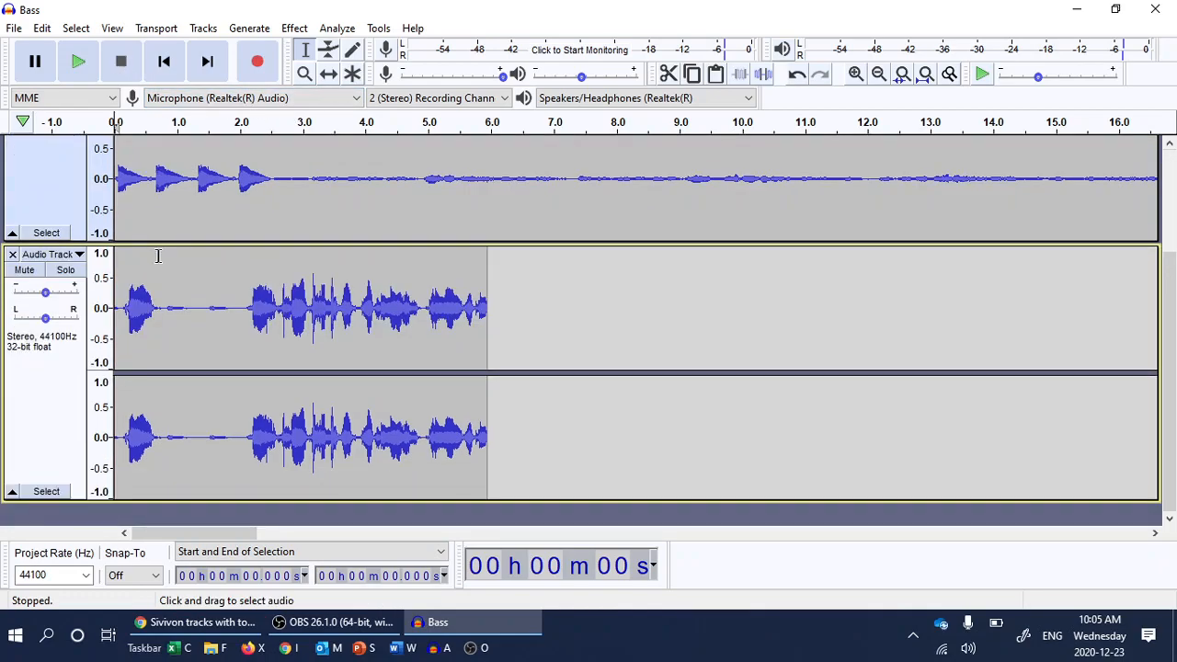
{"action": "scroll", "coordinate": [135, 256], "scroll_direction": "up", "scroll_amount": 3}
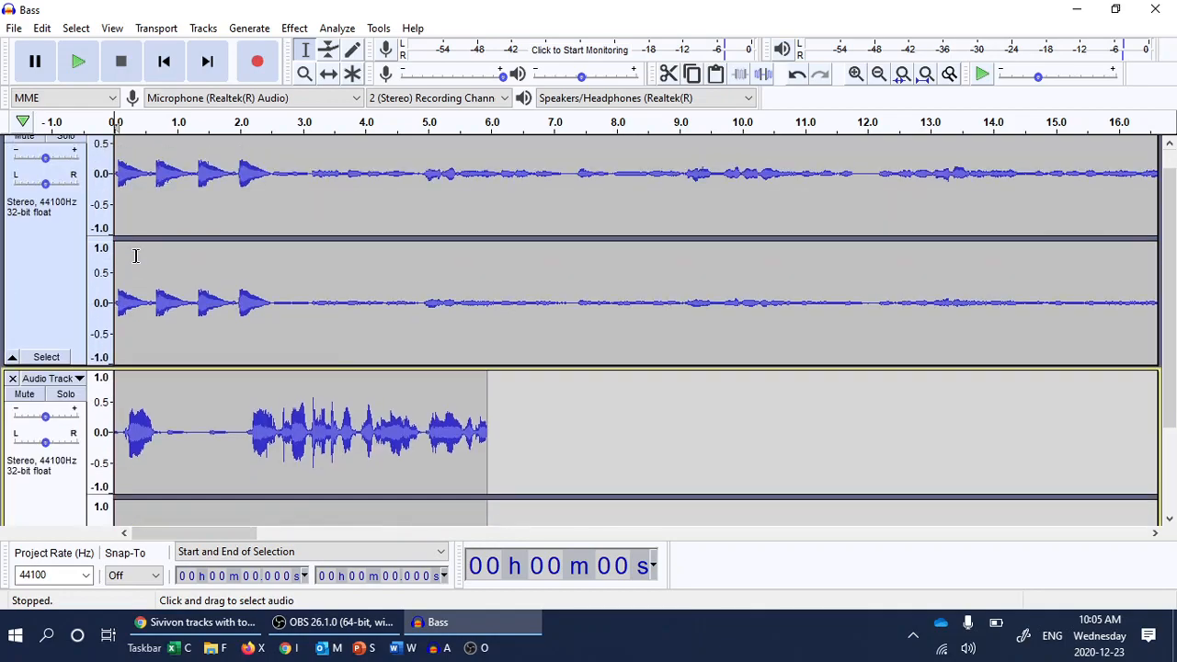
{"action": "scroll", "coordinate": [42, 198], "scroll_direction": "up", "scroll_amount": 1}
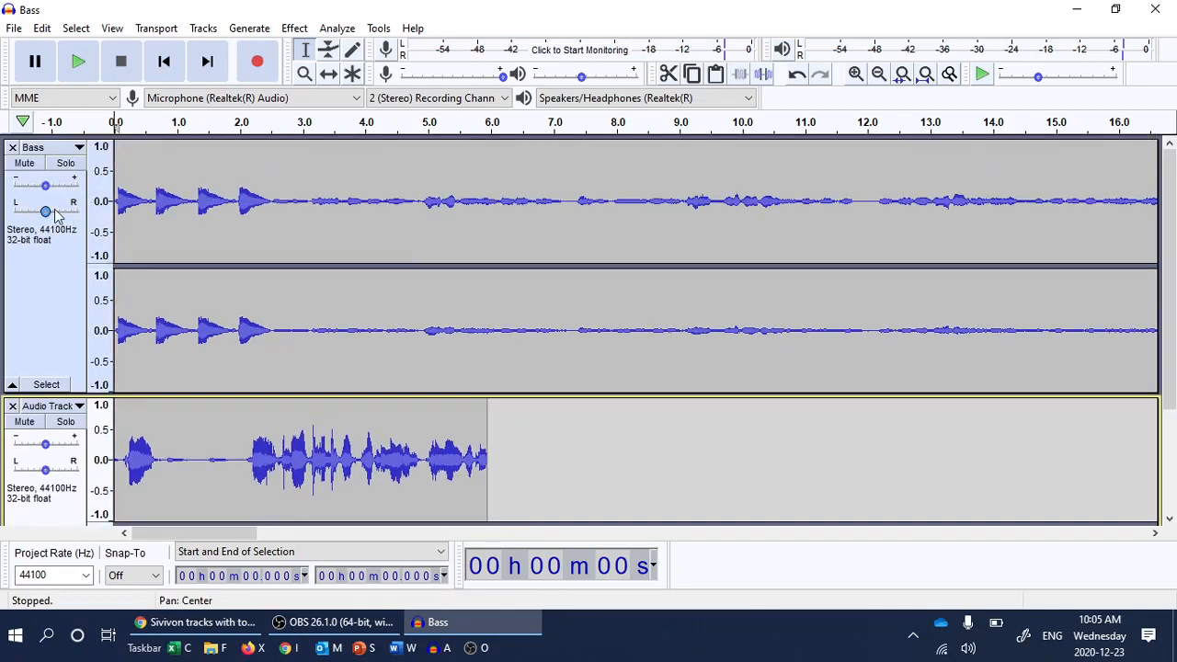
Mute the Bass track and play back the recorded vocals on their own, then stop.
{"action": "left_click", "coordinate": [25, 163]}
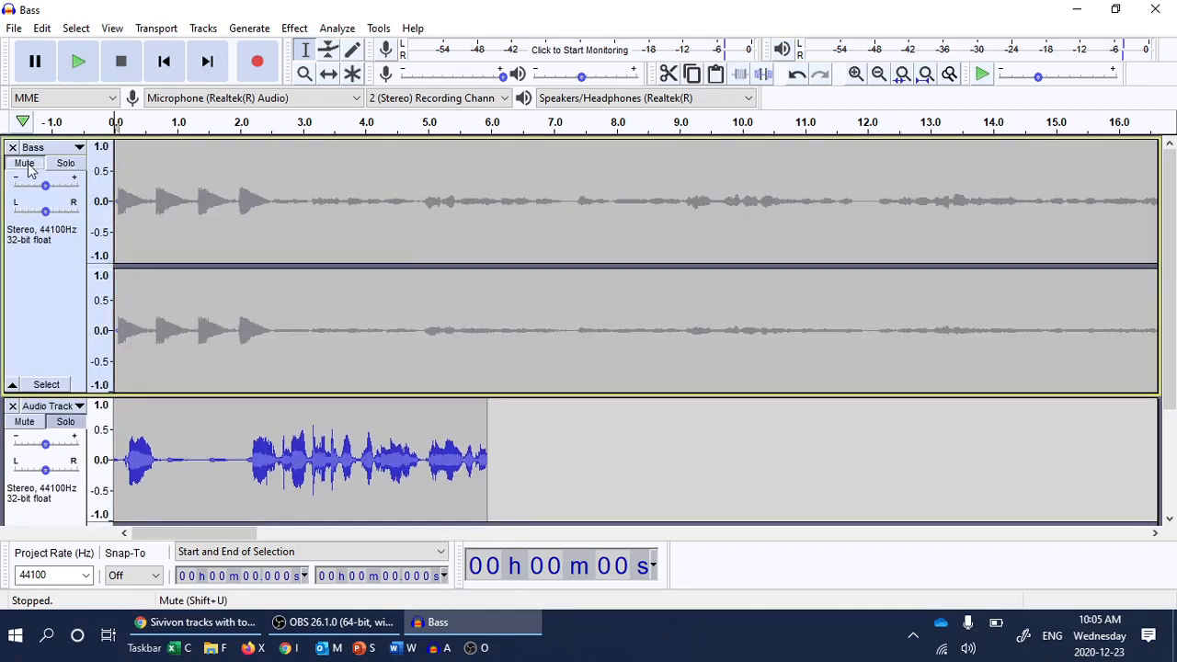
{"action": "left_click", "coordinate": [79, 63]}
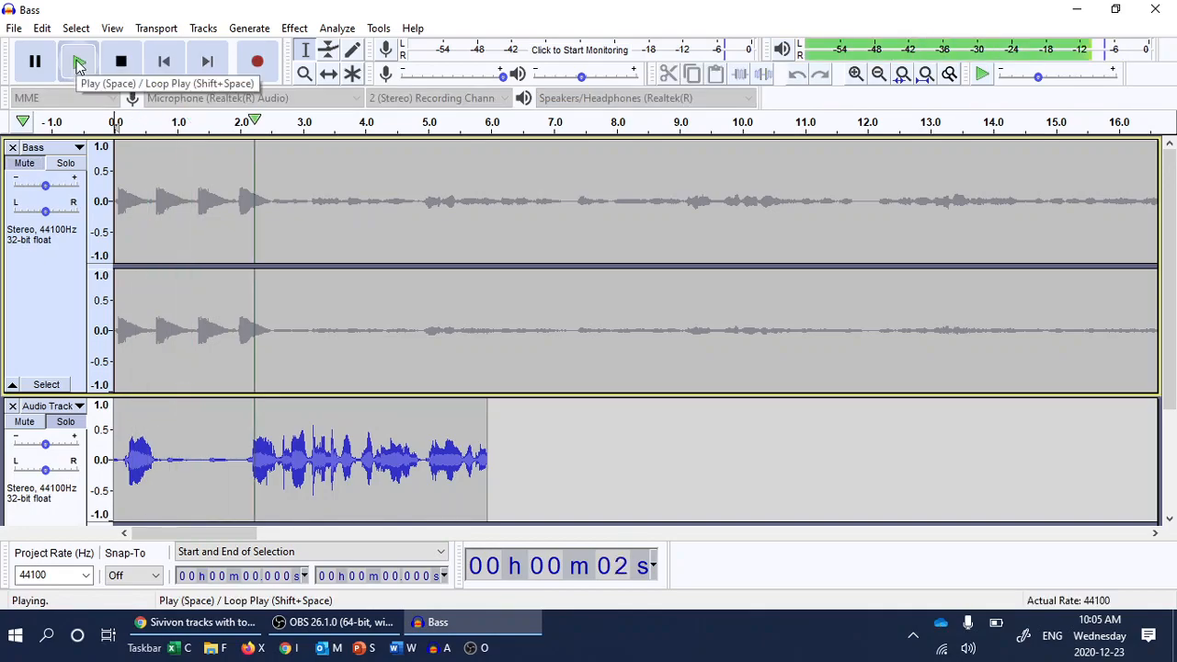
{"action": "left_click", "coordinate": [120, 61]}
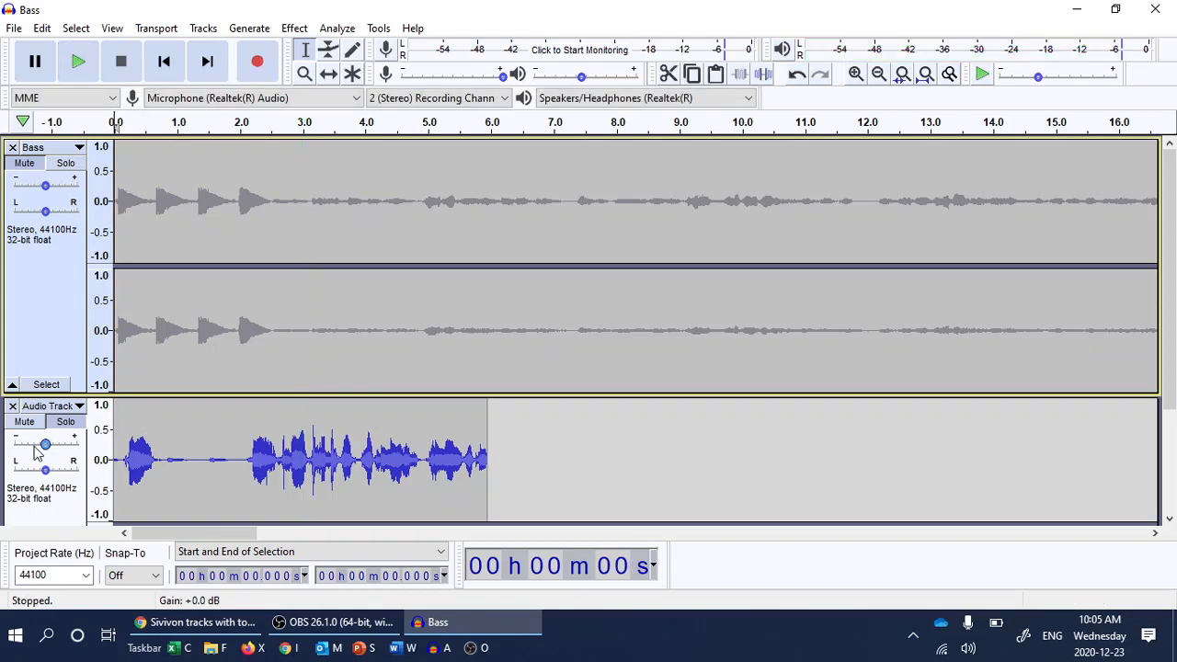
{"action": "scroll", "coordinate": [36, 449], "scroll_direction": "down", "scroll_amount": 3}
{"action": "scroll", "coordinate": [41, 303], "scroll_direction": "up", "scroll_amount": 2}
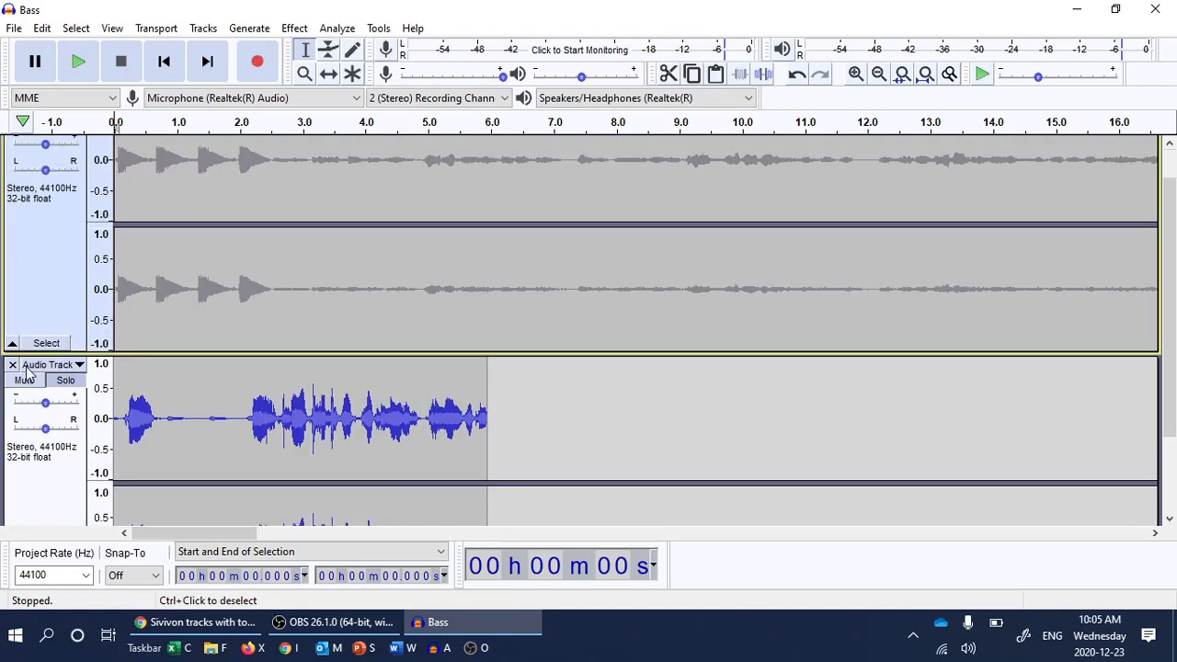
{"action": "scroll", "coordinate": [28, 371], "scroll_direction": "up", "scroll_amount": 1}
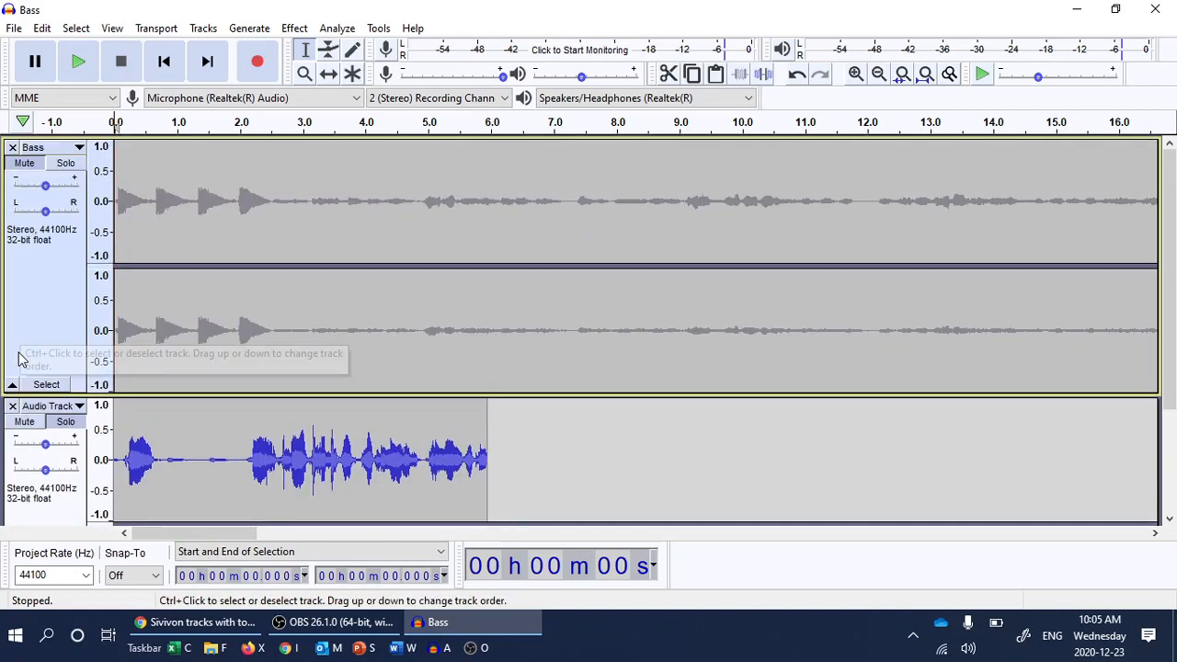
Delete the vocal Audio Track and undo a clip accidentally recorded onto the end of Bass.
{"action": "left_click", "coordinate": [12, 406]}
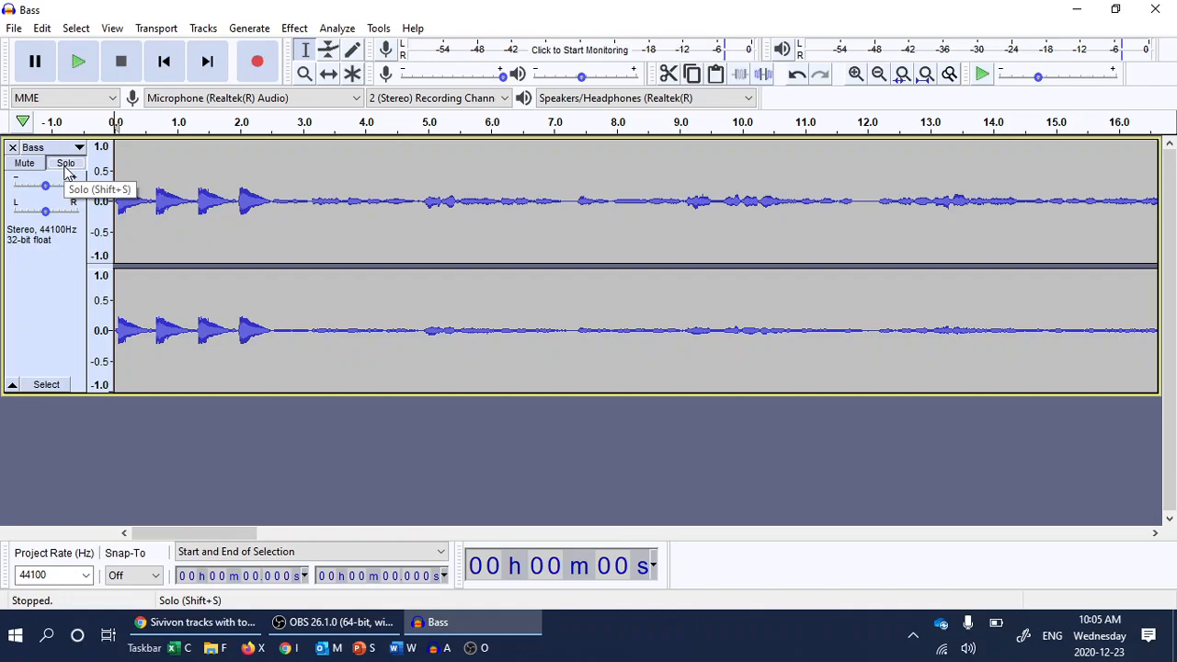
{"action": "left_click", "coordinate": [65, 167]}
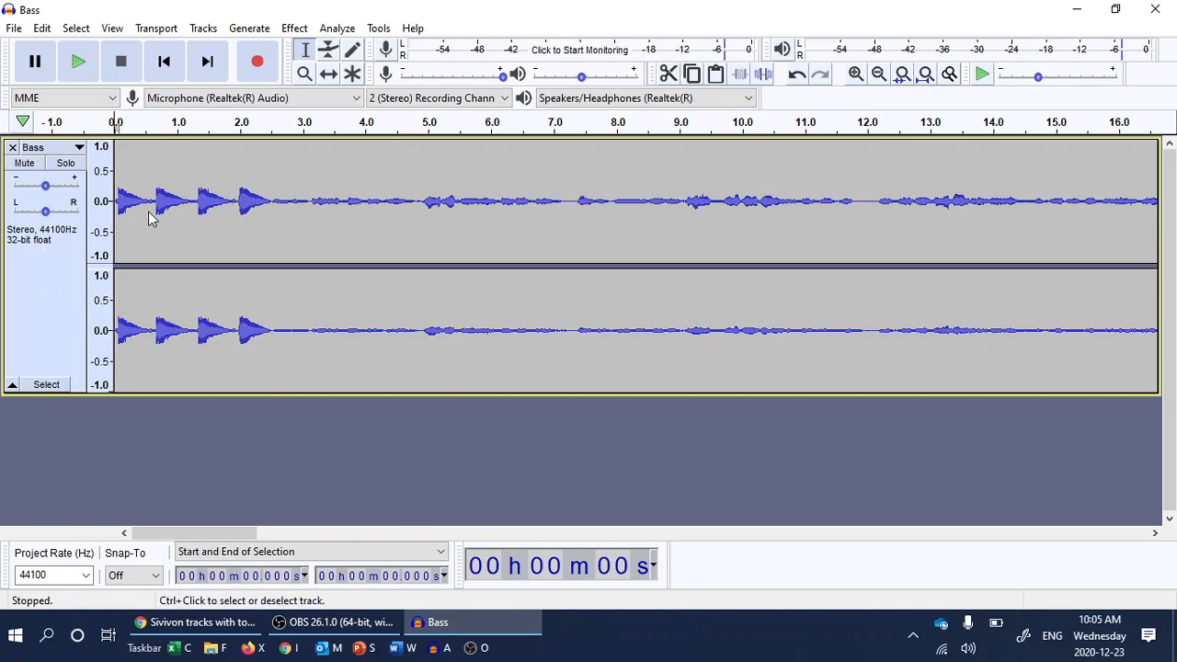
{"action": "left_click", "coordinate": [257, 64]}
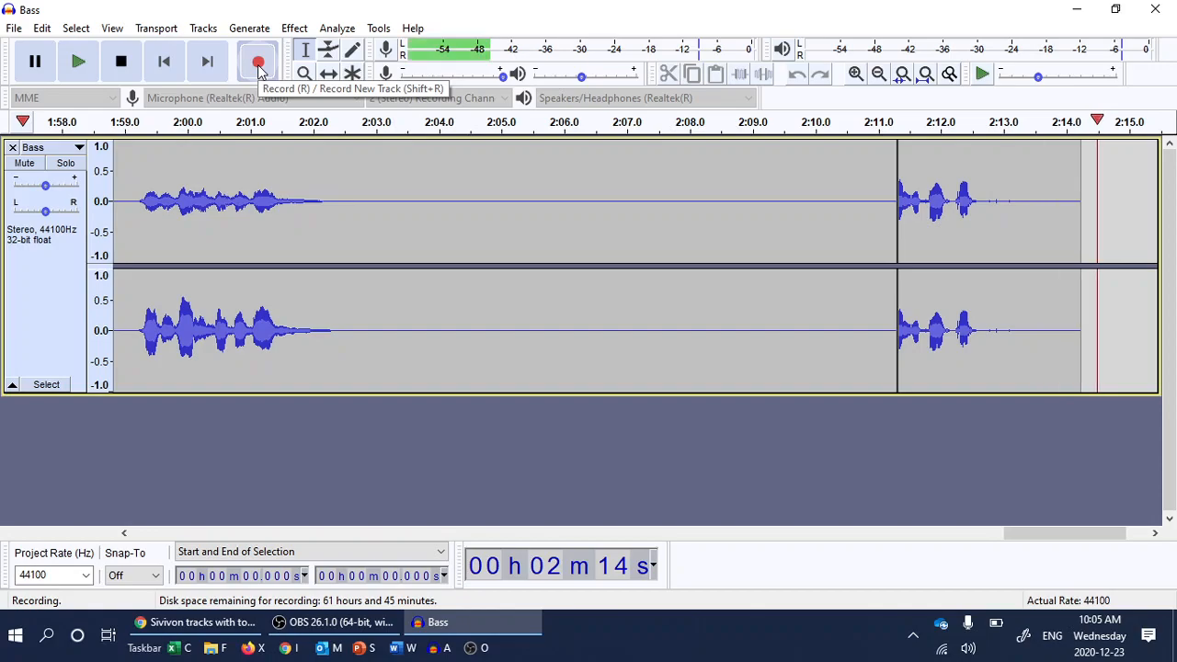
{"action": "left_click", "coordinate": [123, 62]}
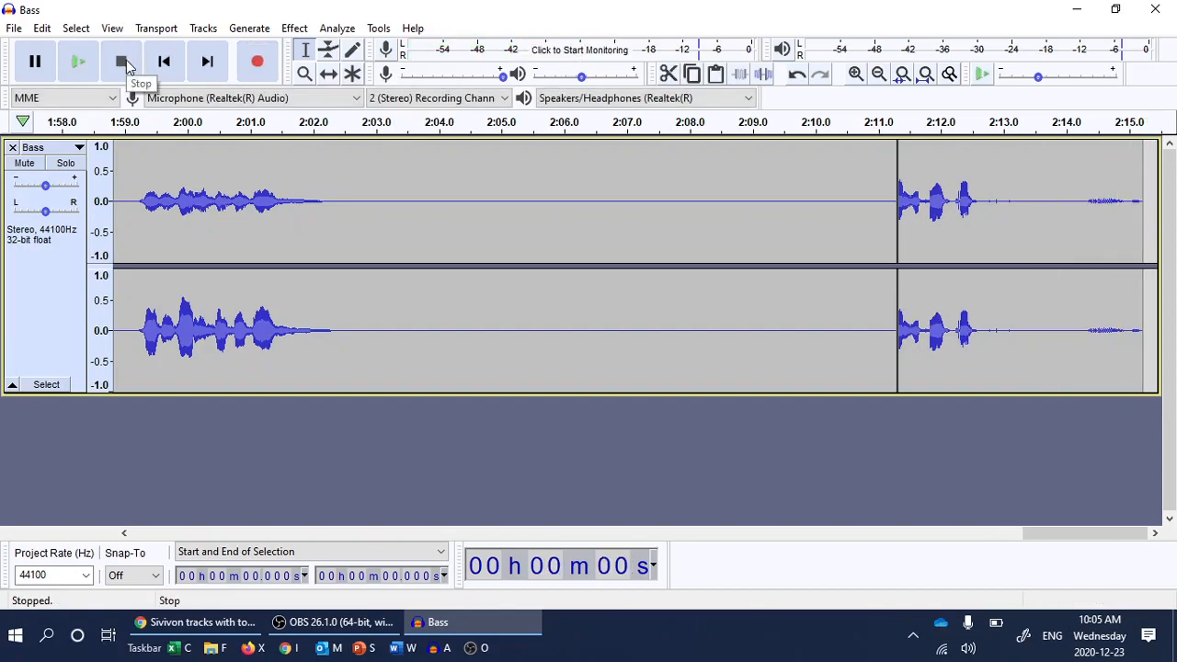
{"action": "key", "text": "ctrl+z"}
{"action": "key", "text": "shift"}
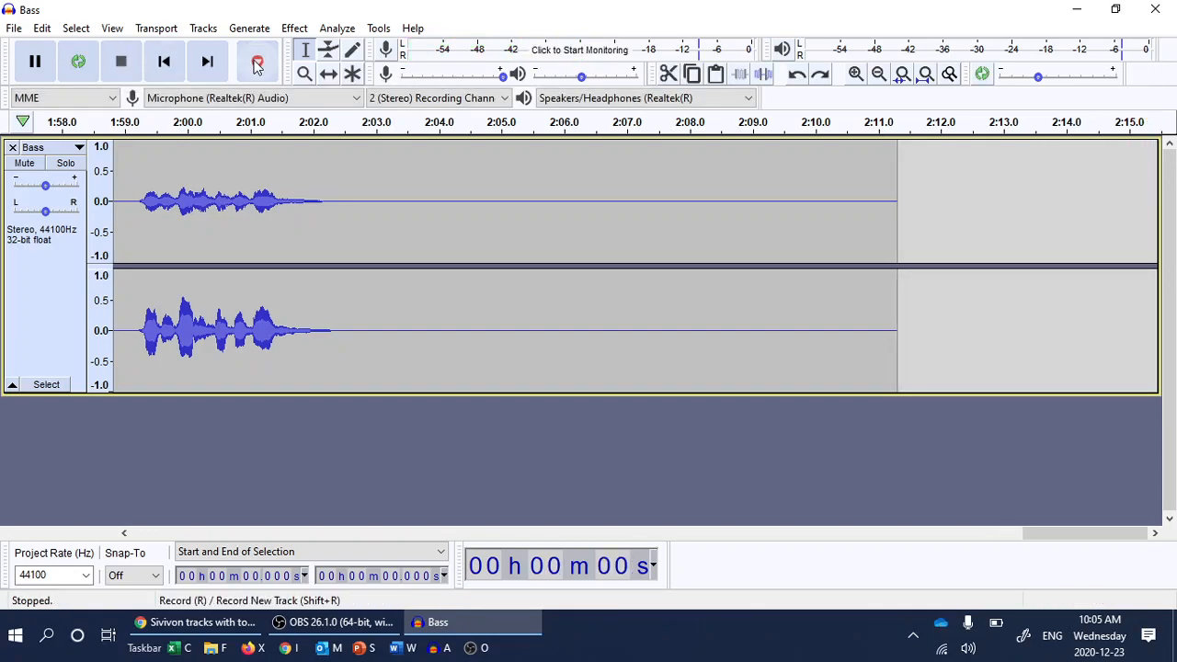
Record a roughly 4.4-second vocal clip into a new track below Bass.
{"action": "left_click", "coordinate": [257, 62], "text": "shift"}
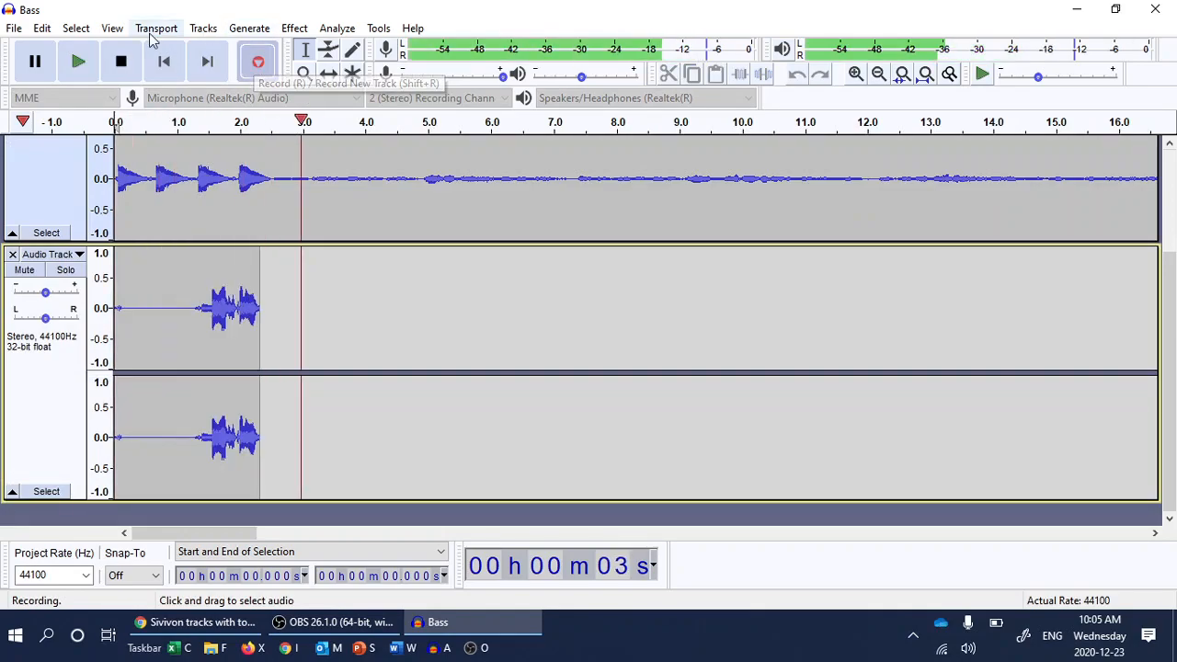
{"action": "left_click", "coordinate": [121, 61]}
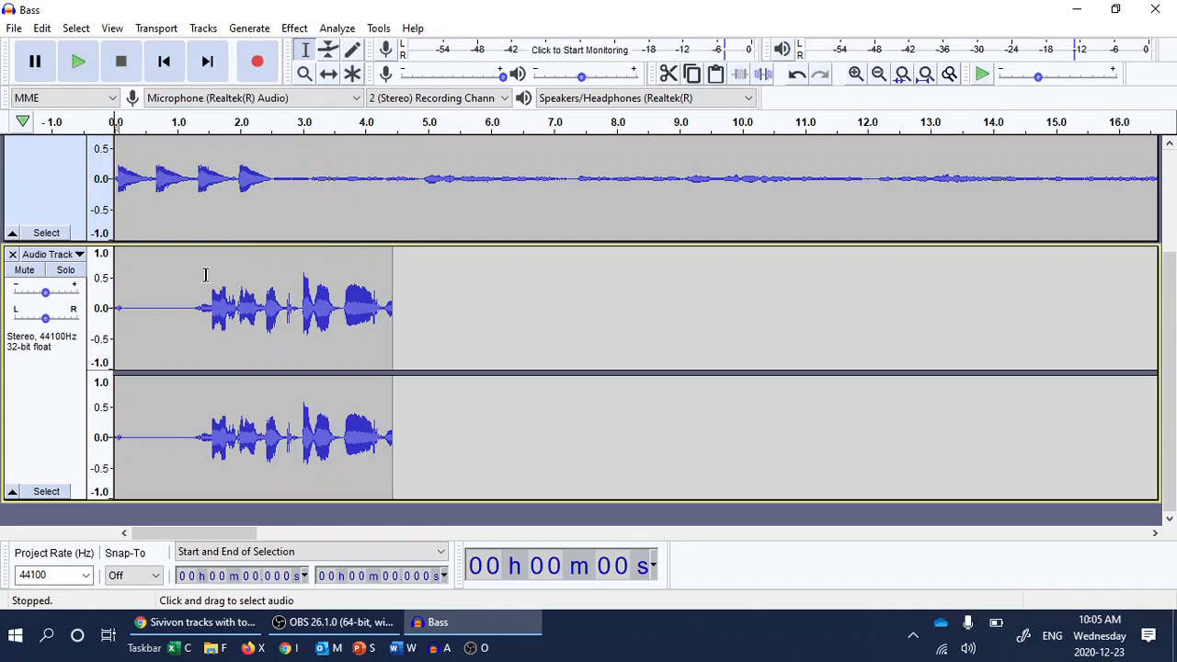
{"action": "scroll", "coordinate": [206, 274], "scroll_direction": "up", "scroll_amount": 5}
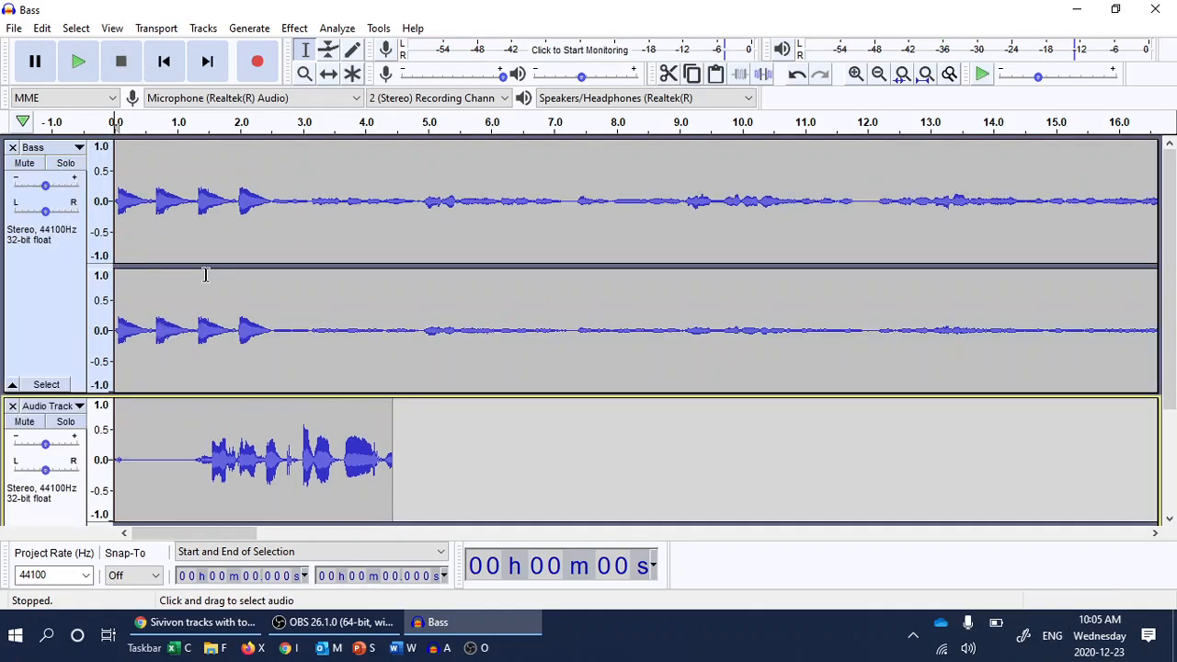
Solo the new vocal track so the Bass track is silenced and greyed out.
{"action": "left_click", "coordinate": [35, 164]}
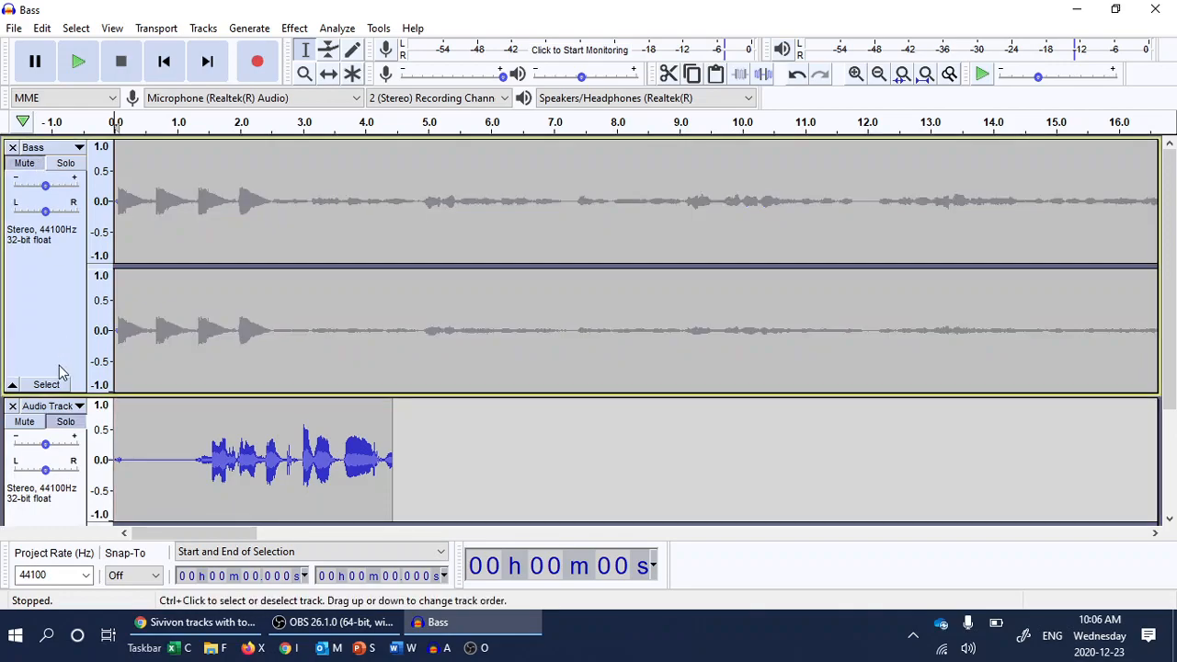
{"action": "left_click", "coordinate": [65, 428]}
{"action": "scroll", "coordinate": [46, 433], "scroll_direction": "down", "scroll_amount": 2}
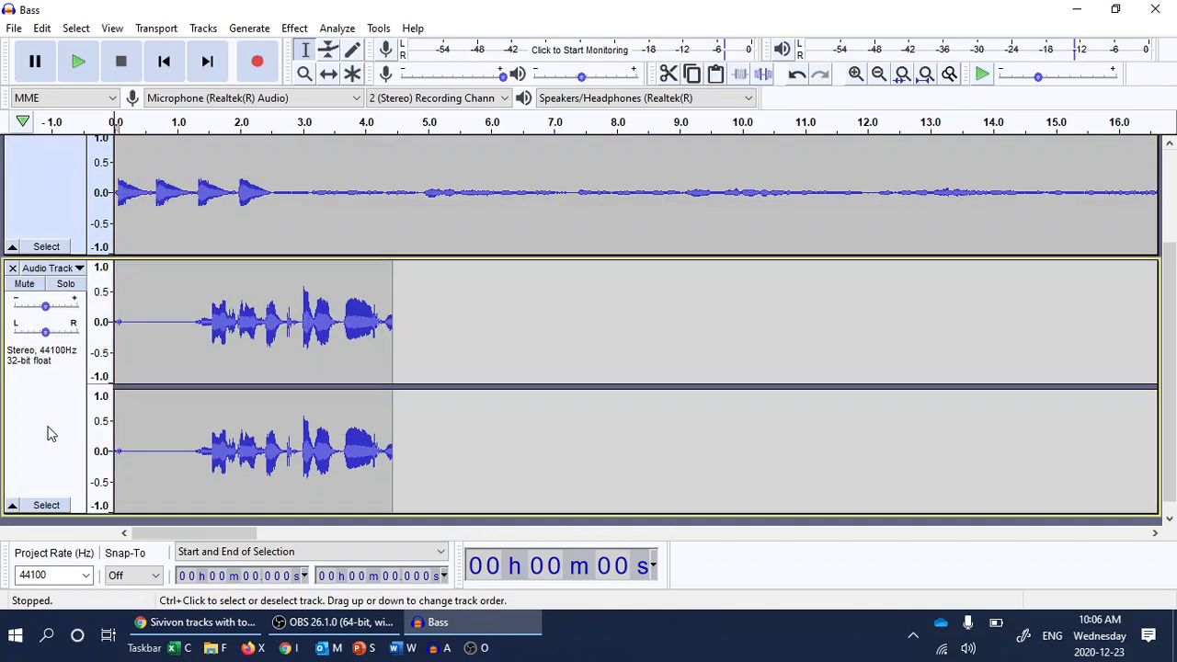
{"action": "left_click", "coordinate": [55, 288]}
{"action": "scroll", "coordinate": [58, 263], "scroll_direction": "up", "scroll_amount": 2}
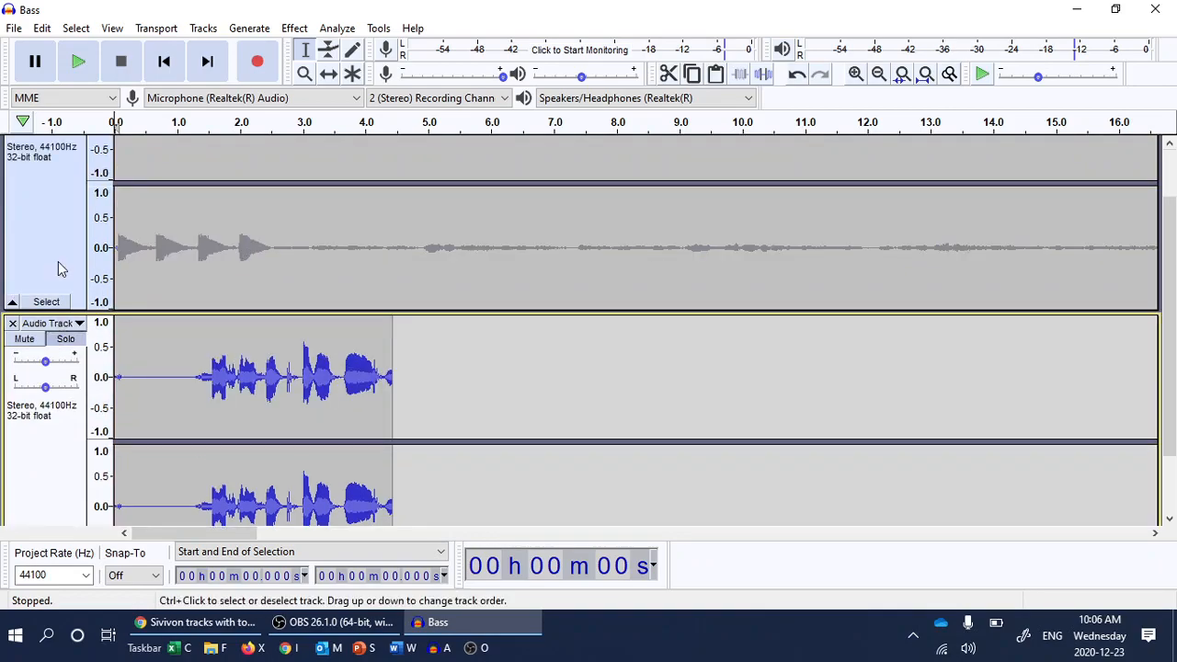
{"action": "scroll", "coordinate": [21, 184], "scroll_direction": "up", "scroll_amount": 1}
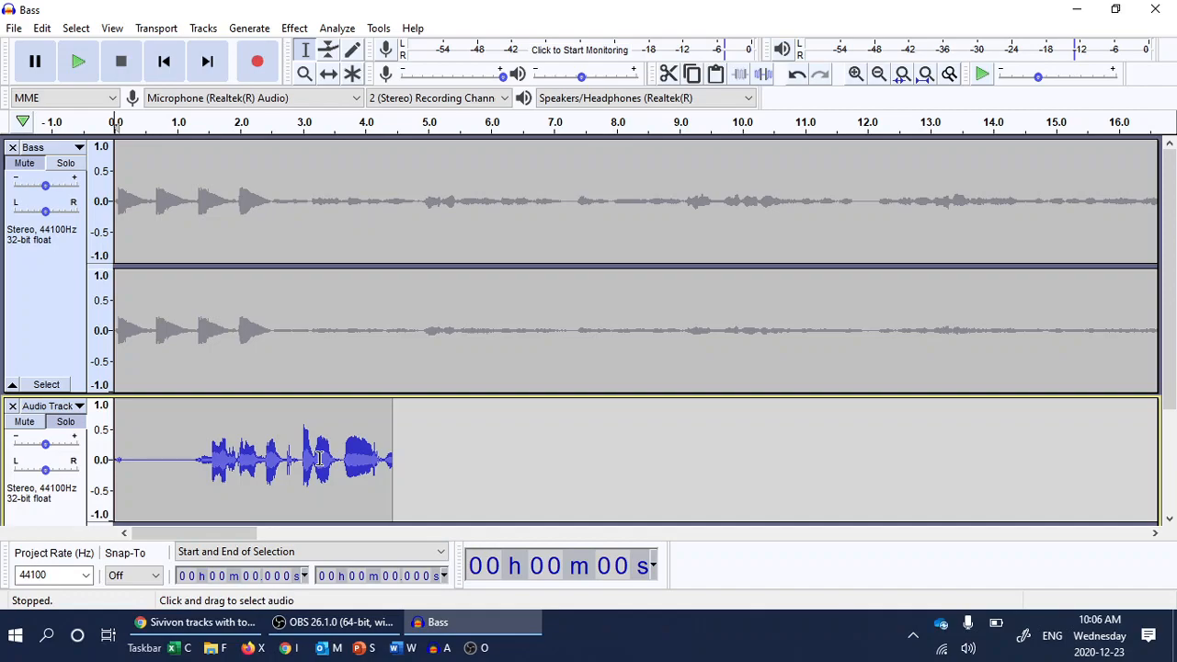
Drag across the timeline and scroll around to review both tracks.
{"action": "left_click_drag", "start_coordinate": [231, 533], "coordinate": [1017, 546]}
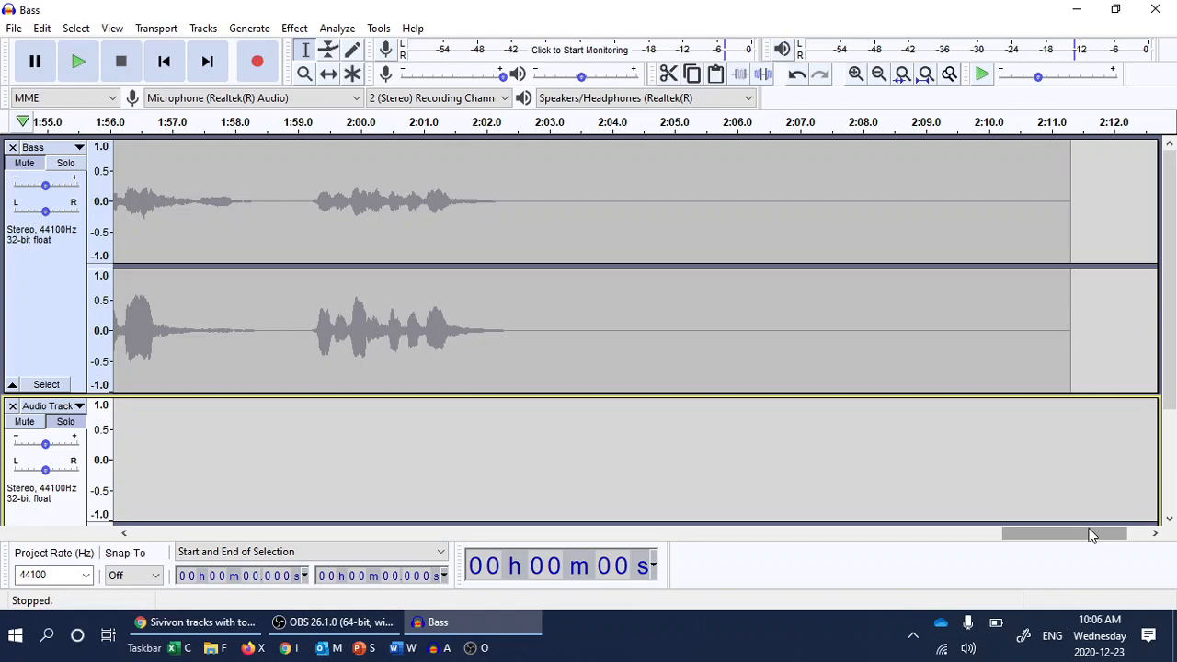
{"action": "left_click_drag", "start_coordinate": [1091, 535], "coordinate": [599, 500]}
{"action": "scroll", "coordinate": [598, 500], "scroll_direction": "left", "scroll_amount": 10}
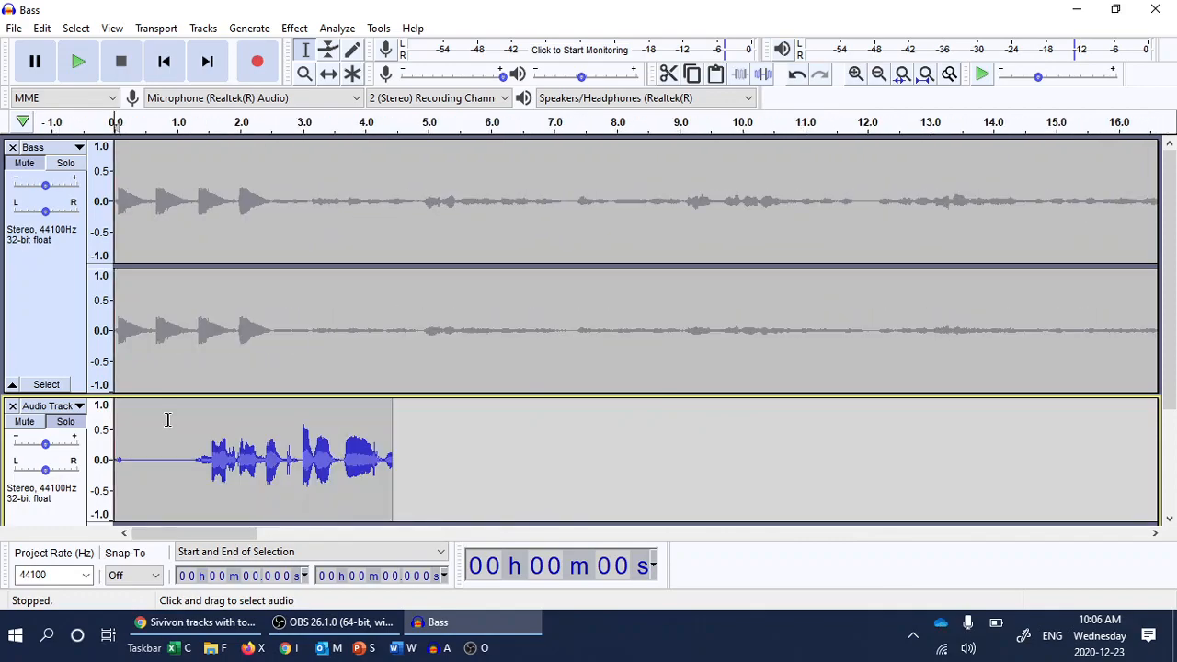
{"action": "scroll", "coordinate": [167, 419], "scroll_direction": "down", "scroll_amount": 3}
{"action": "scroll", "coordinate": [168, 419], "scroll_direction": "up", "scroll_amount": 2}
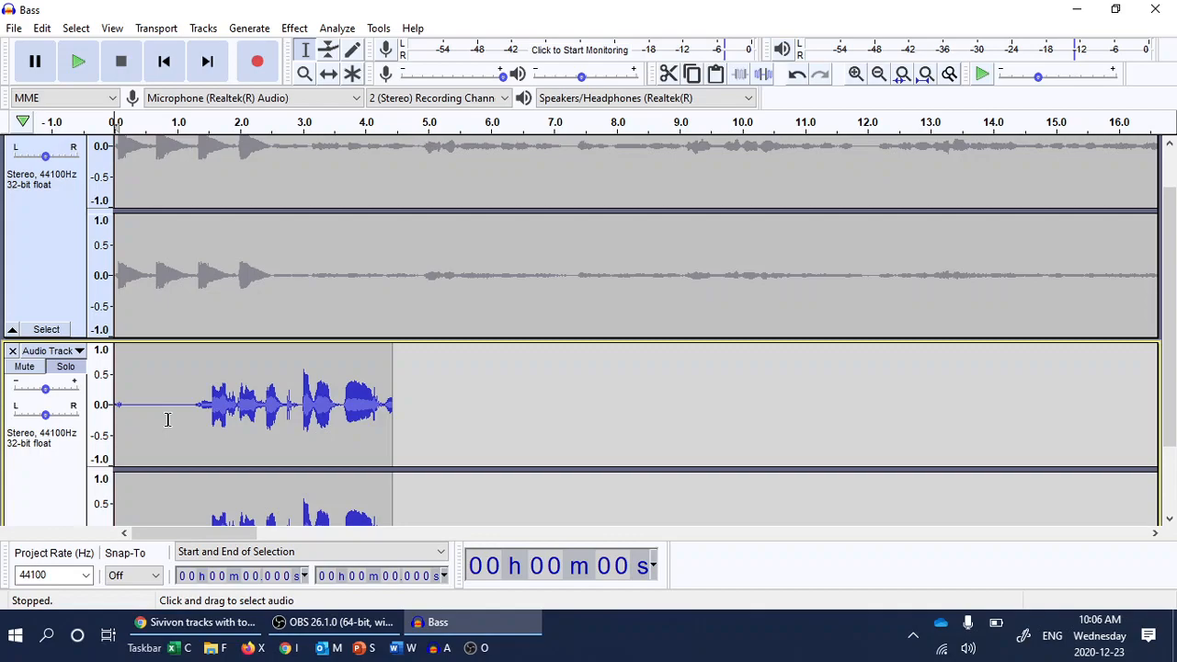
{"action": "scroll", "coordinate": [167, 419], "scroll_direction": "up", "scroll_amount": 1}
{"action": "scroll", "coordinate": [188, 361], "scroll_direction": "down", "scroll_amount": 2}
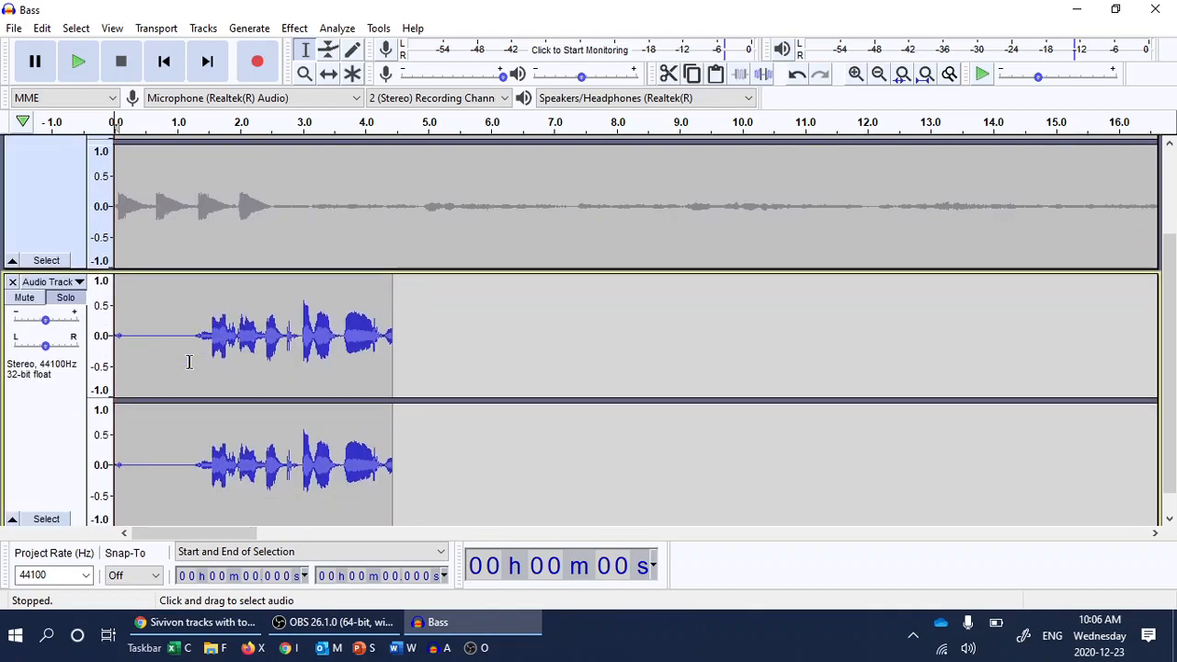
Export the project as MP3, replacing the file name with the student's ID number.
{"action": "left_click", "coordinate": [14, 28]}
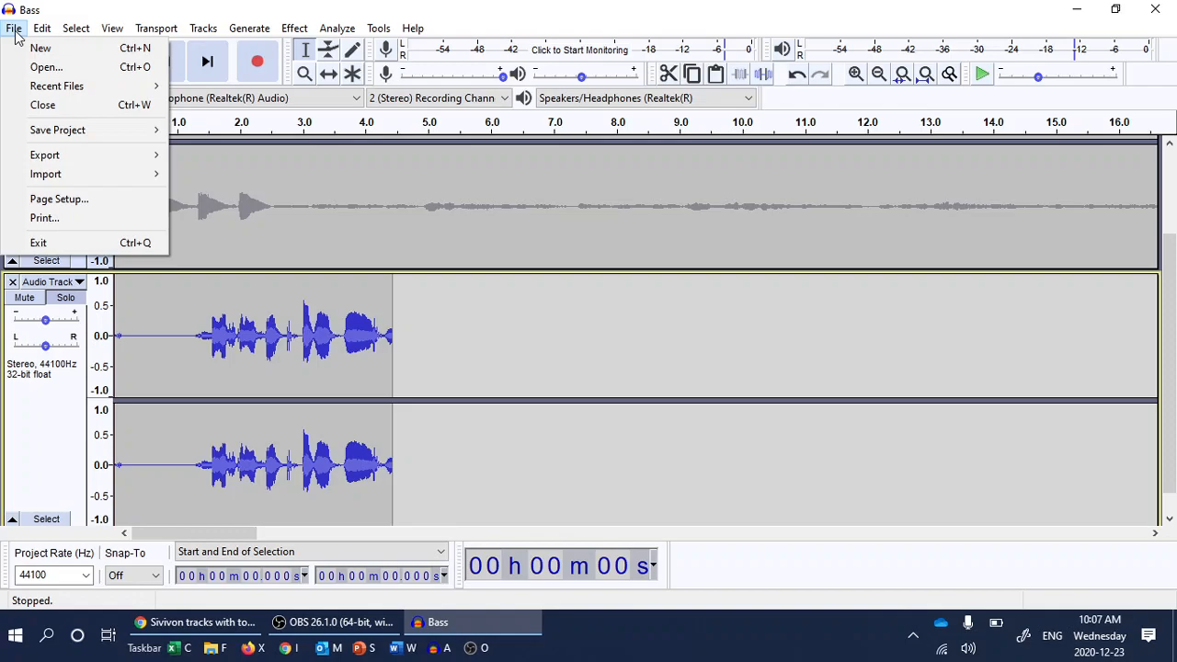
{"action": "mouse_move", "coordinate": [66, 159]}
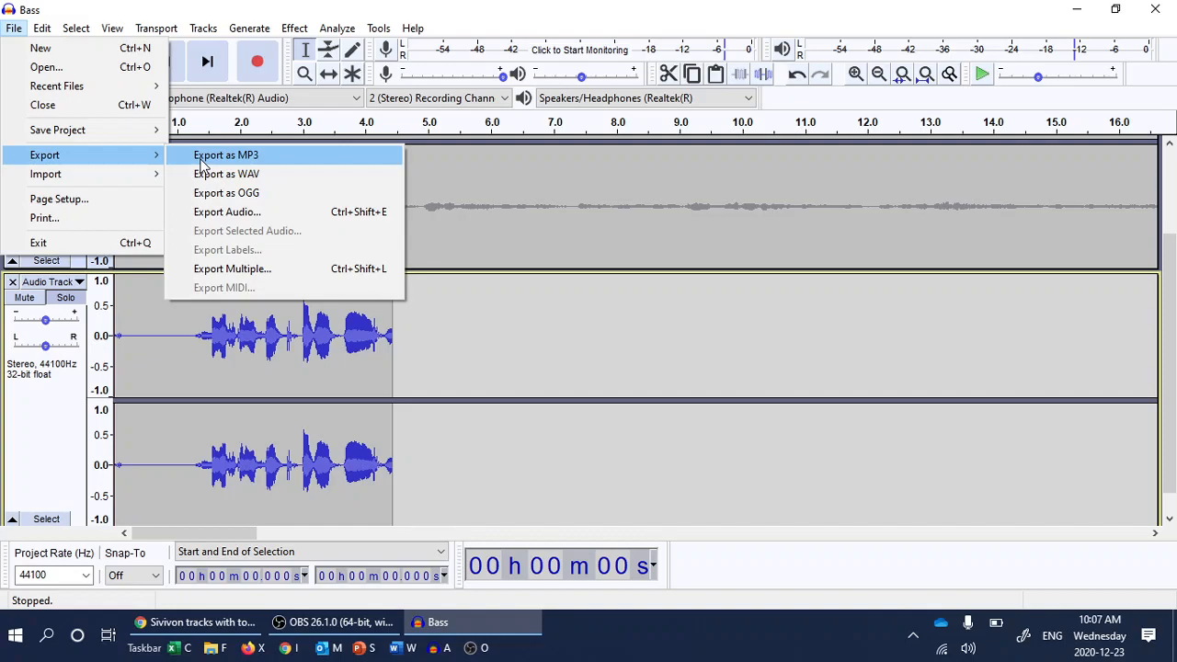
{"action": "left_click", "coordinate": [201, 158]}
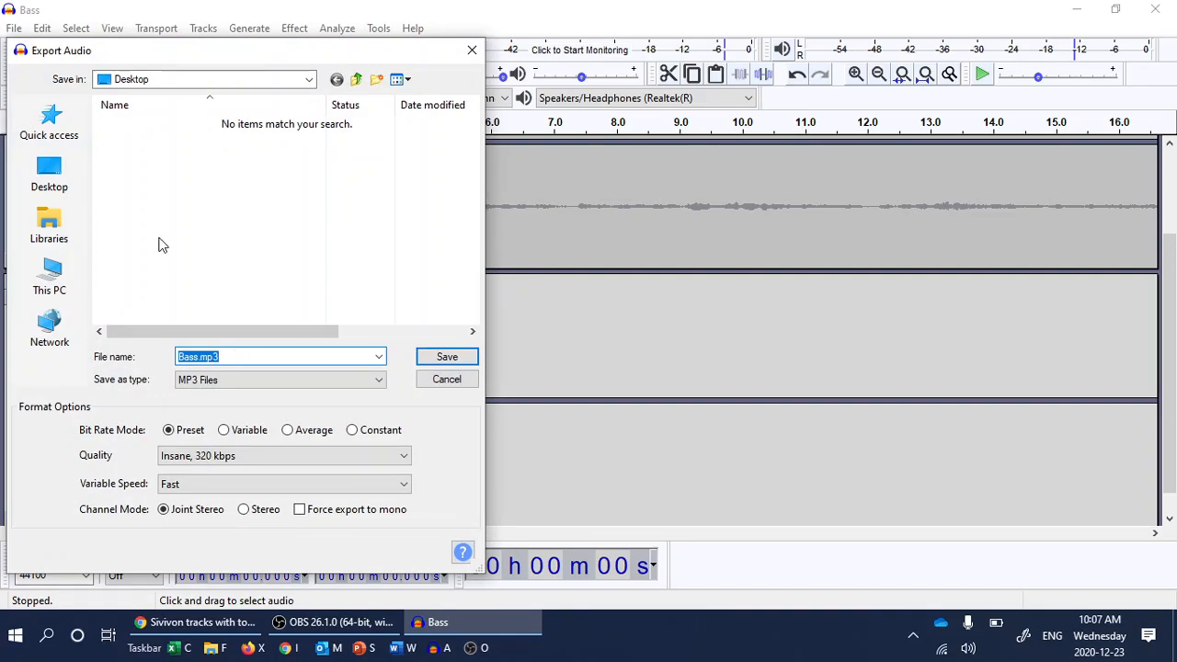
{"action": "left_click", "coordinate": [225, 357]}
{"action": "key", "text": "Left"}
{"action": "key", "text": "Left"}
{"action": "key", "text": "Left"}
{"action": "key", "text": "BackSpace"}
{"action": "key", "text": "BackSpace"}
{"action": "key", "text": "BackSpace"}
{"action": "key", "text": "BackSpace"}
{"action": "key", "text": "BackSpace"}
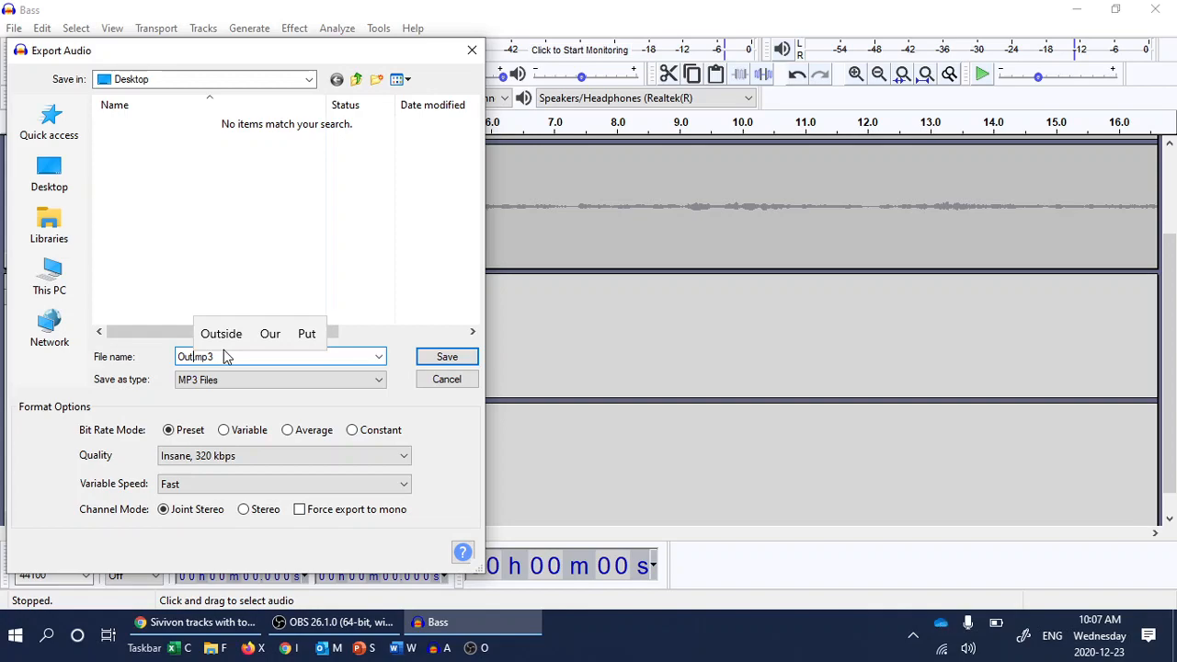
{"action": "key", "text": "BackSpace"}
{"action": "key", "text": "BackSpace"}
{"action": "key", "text": "BackSpace"}
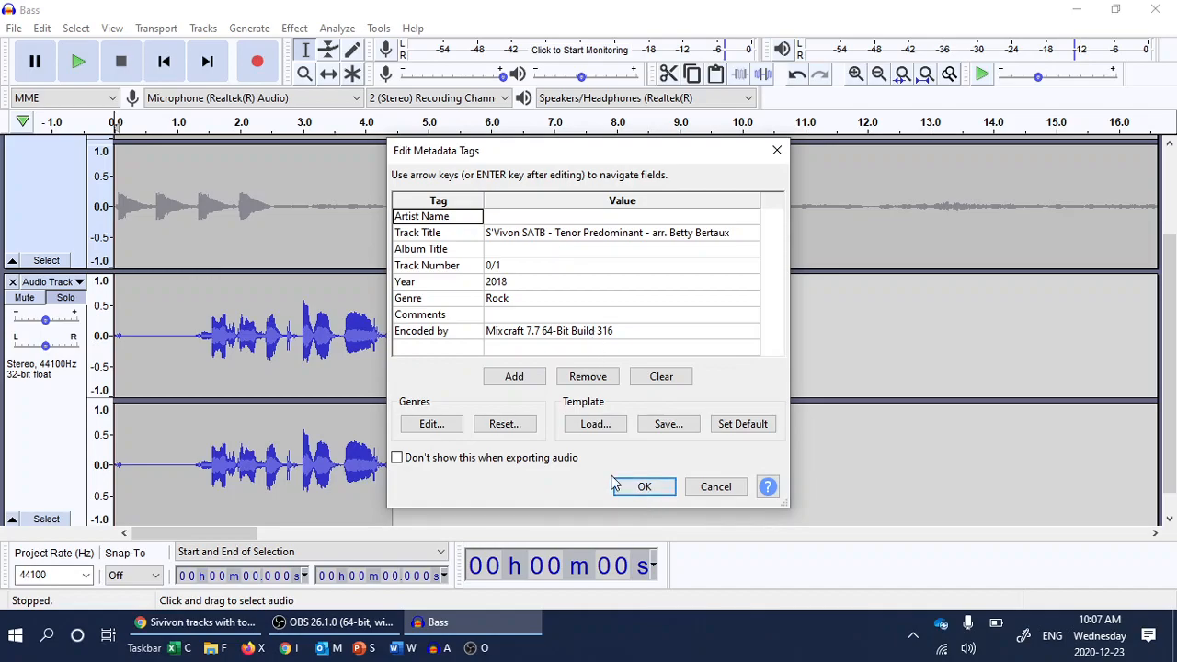
Accept the metadata tags with OK so the MP3 export completes.
{"action": "left_click", "coordinate": [643, 488]}
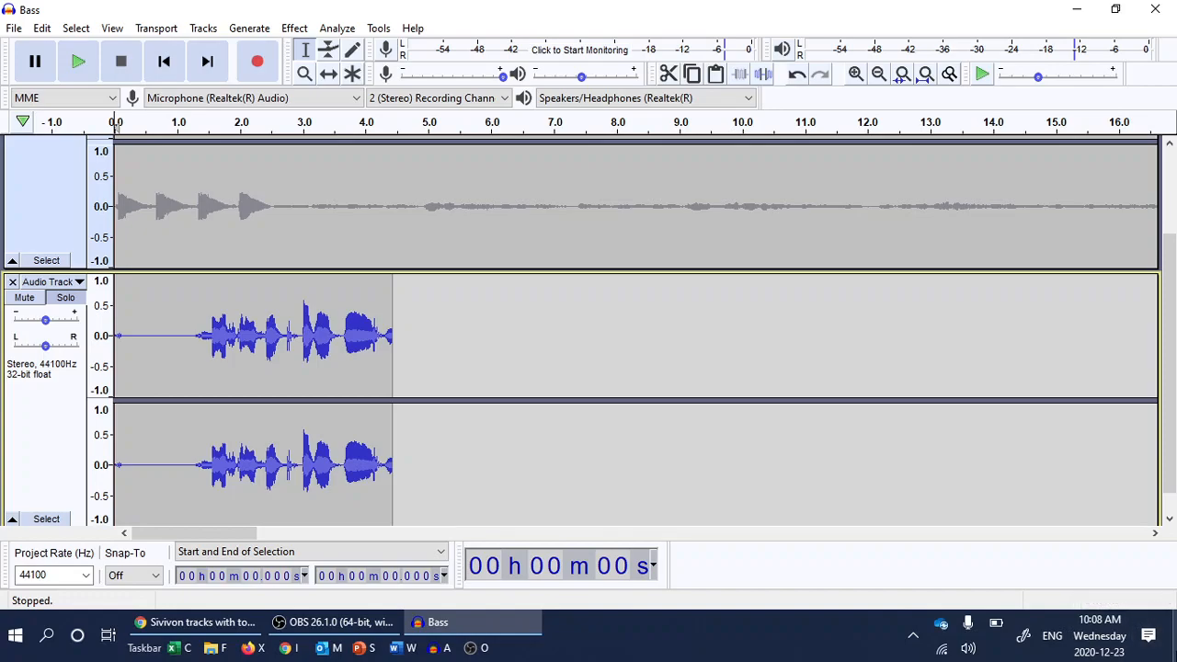
{"action": "key", "text": "super+d"}
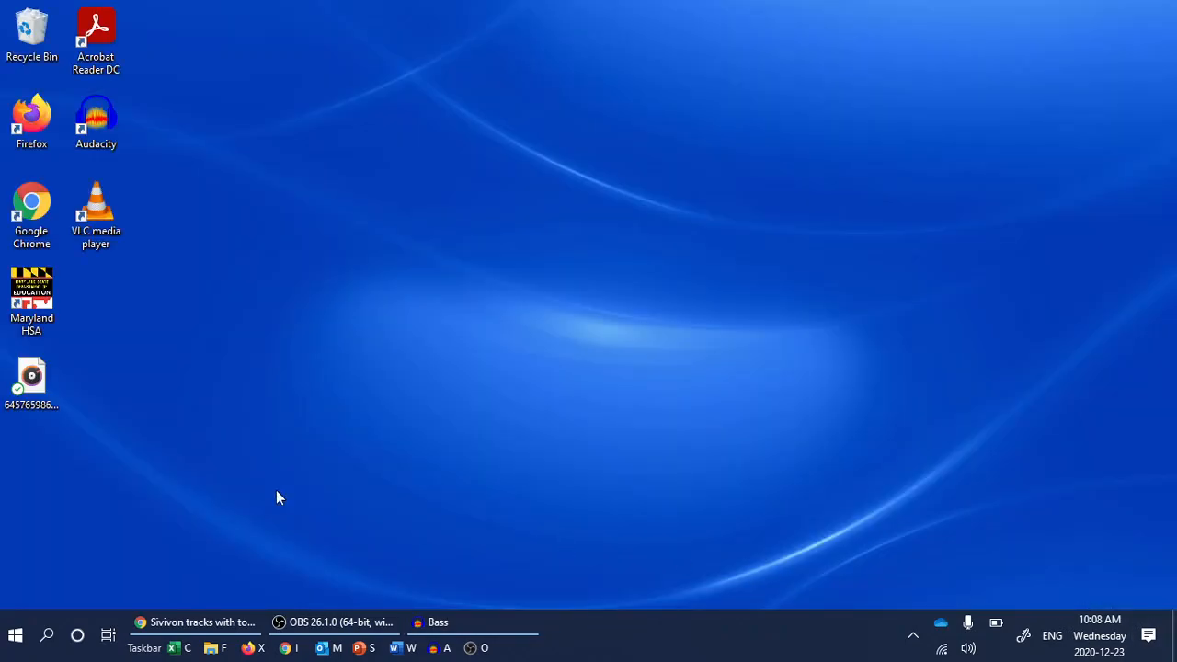
{"action": "left_click", "coordinate": [52, 391]}
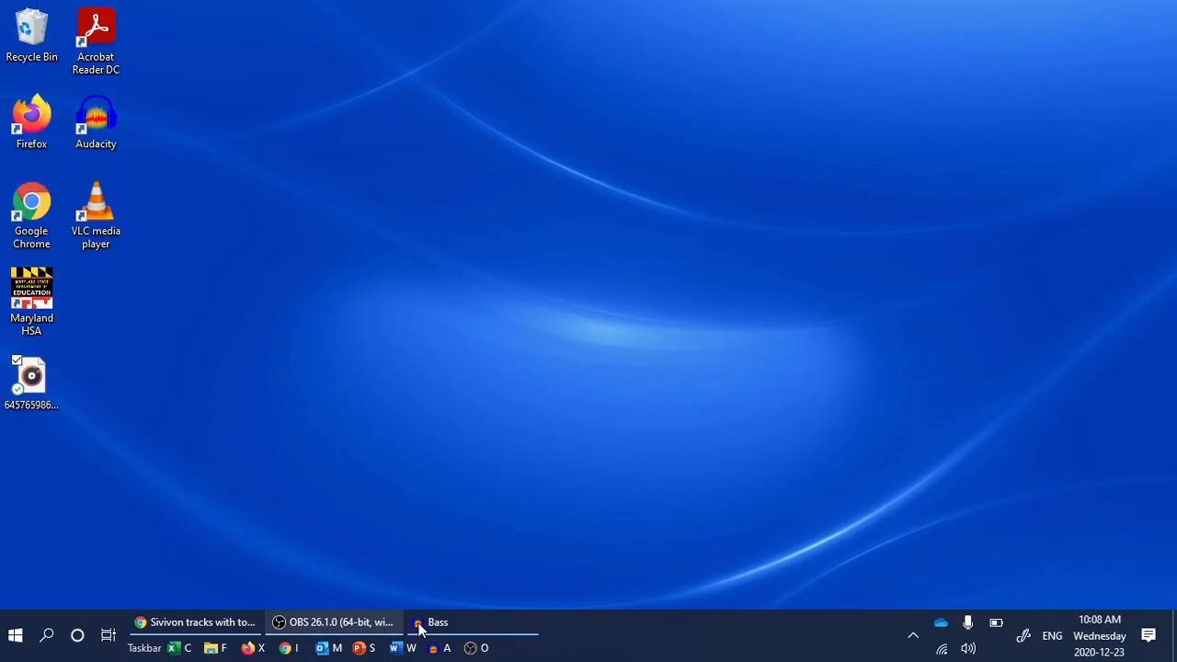
{"action": "left_click", "coordinate": [448, 625]}
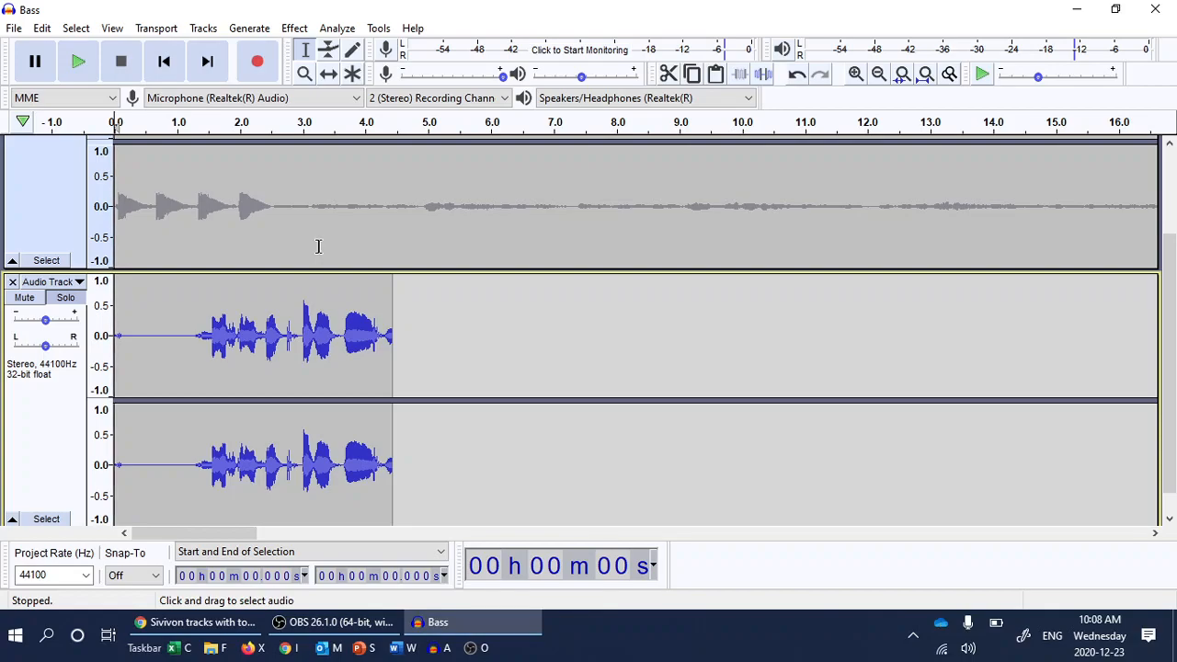
{"action": "scroll", "coordinate": [318, 247], "scroll_direction": "up", "scroll_amount": 3}
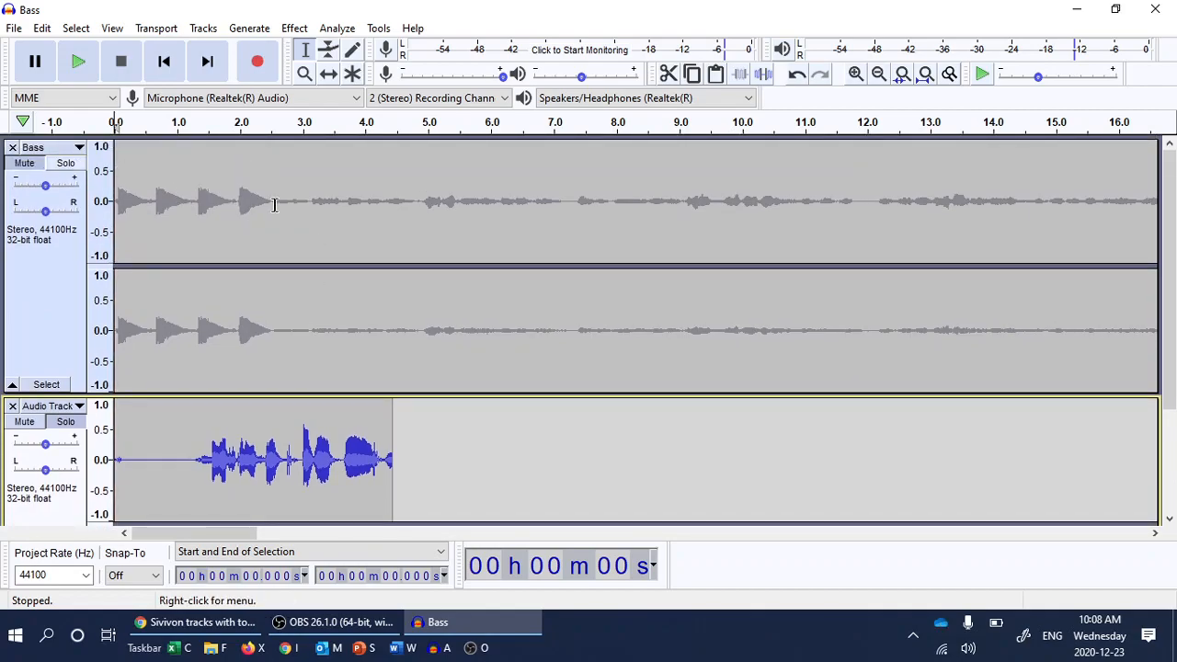
Delete the Bass track, then browse the File menu's save options and dismiss it.
{"action": "left_click", "coordinate": [12, 147]}
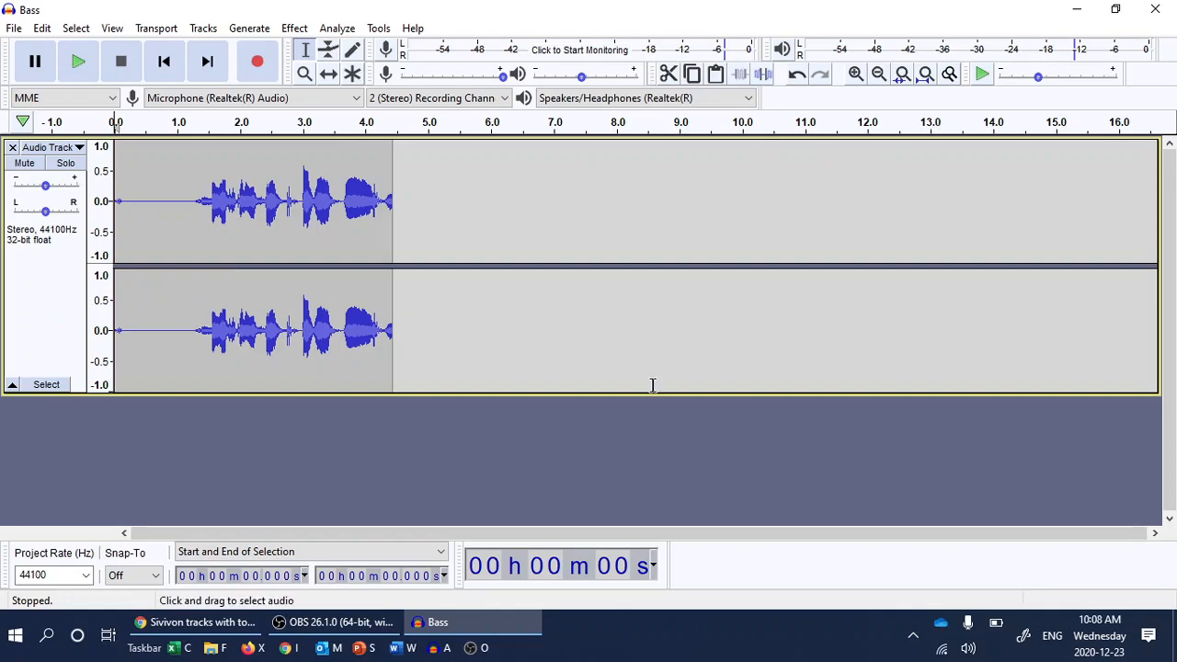
{"action": "left_click", "coordinate": [12, 28]}
{"action": "mouse_move", "coordinate": [100, 152]}
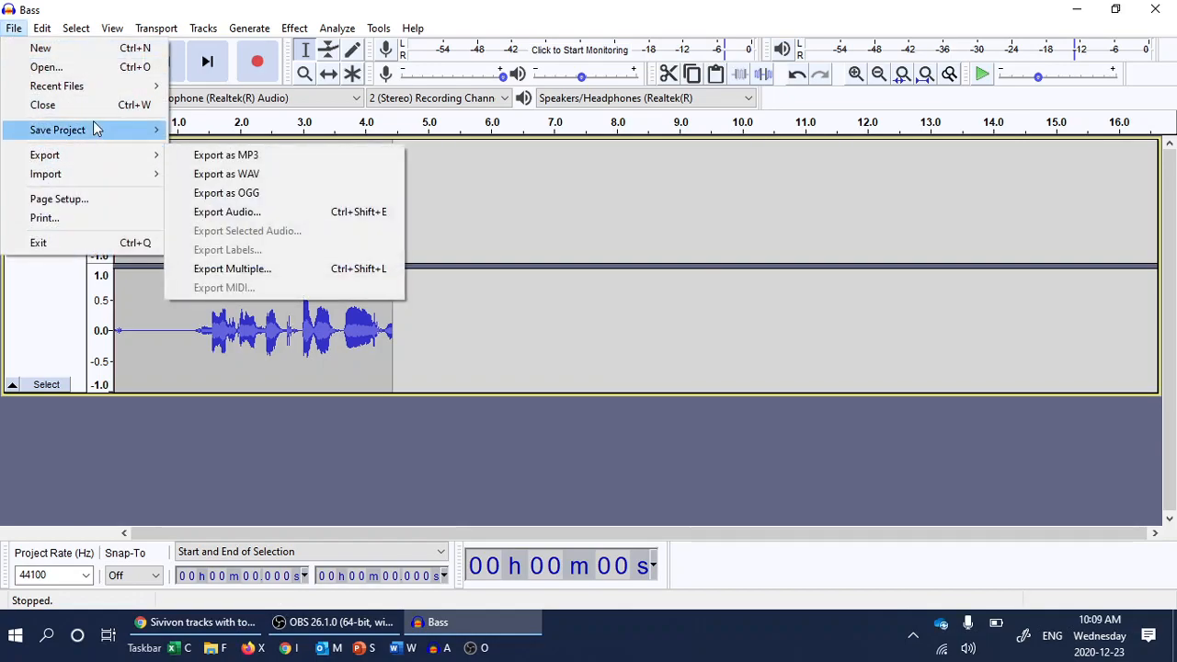
{"action": "mouse_move", "coordinate": [96, 129]}
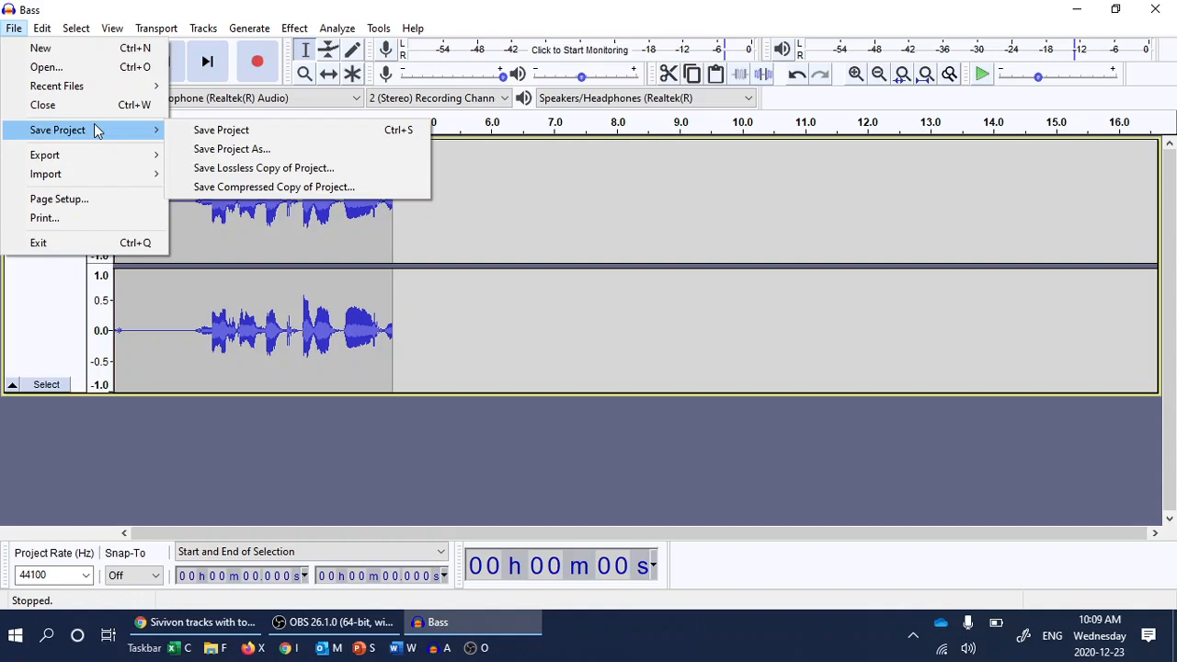
{"action": "left_click", "coordinate": [51, 433]}
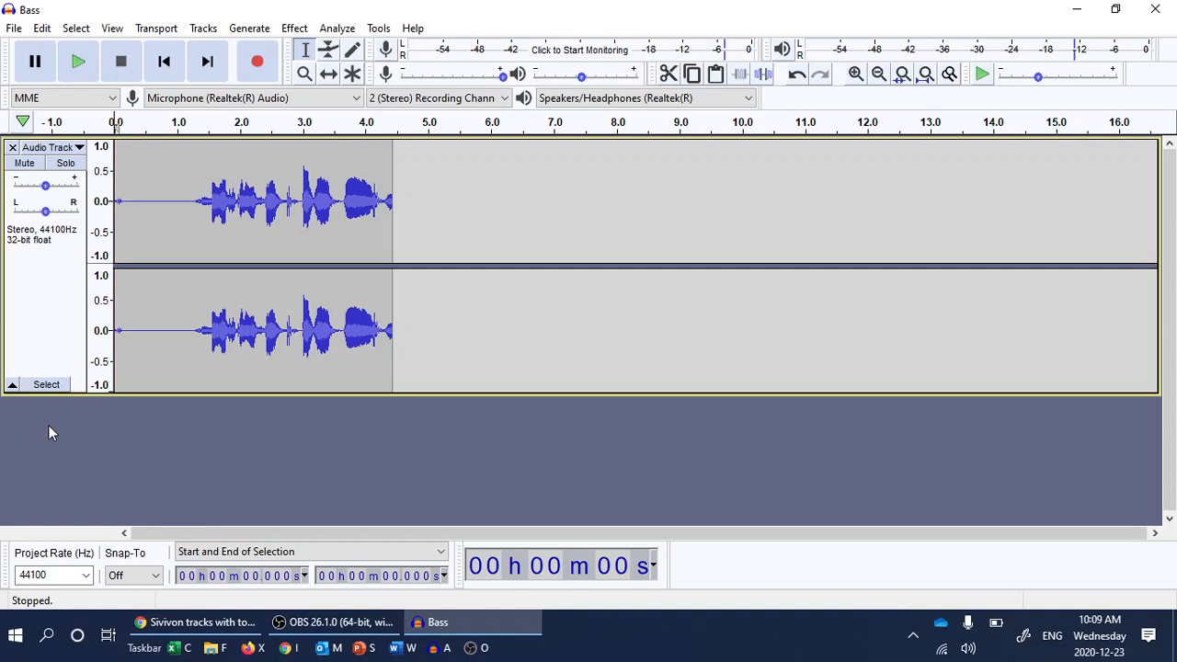
Close Audacity, answering No to saving changes to the Bass project.
{"action": "left_click", "coordinate": [1150, 9]}
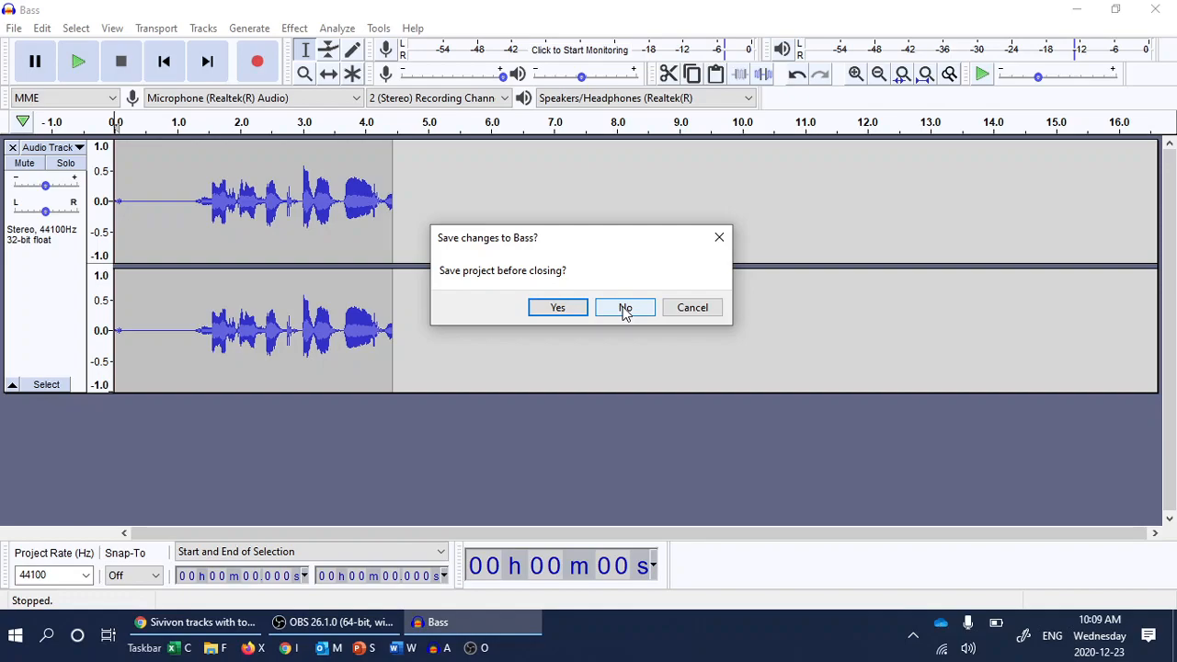
{"action": "left_click", "coordinate": [624, 309]}
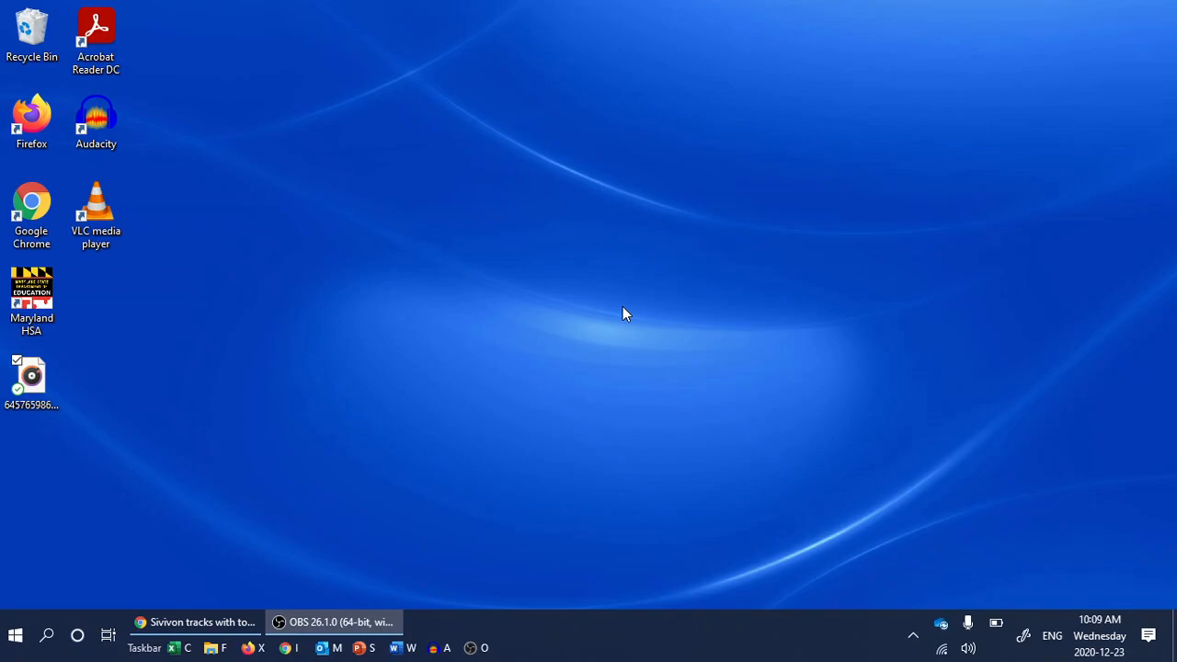
Bring up Chrome on the 04-HON FESTIVAL CHORUS-655718A Classroom tab and hide the class list.
{"action": "left_click", "coordinate": [170, 630]}
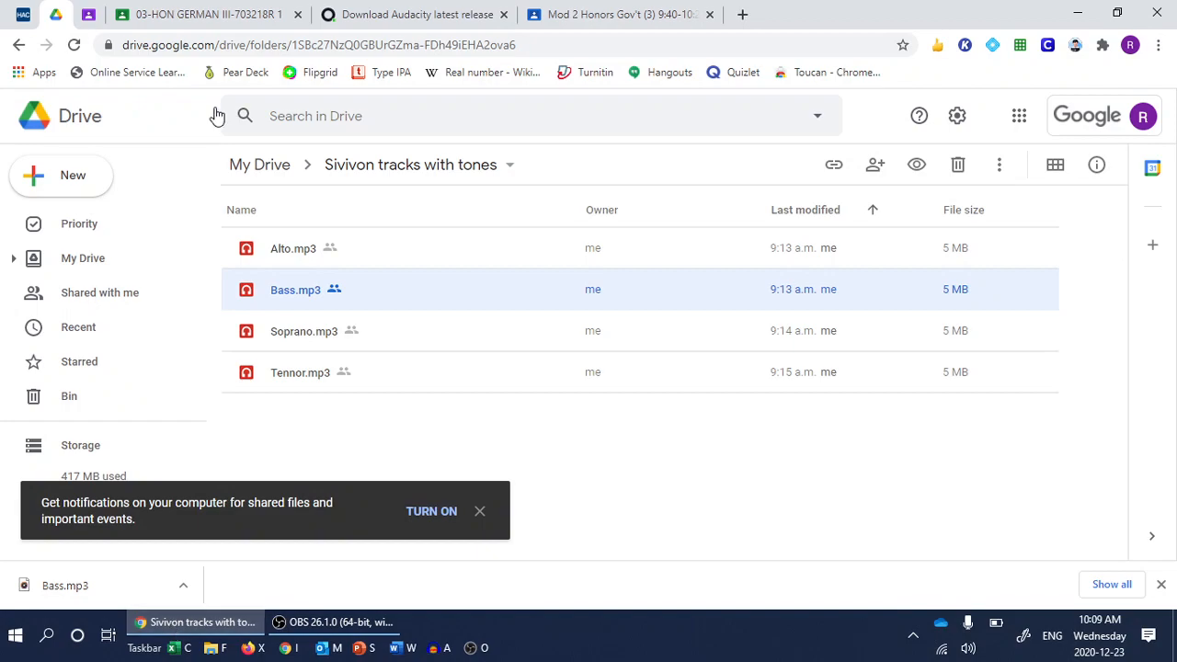
{"action": "left_click", "coordinate": [90, 15]}
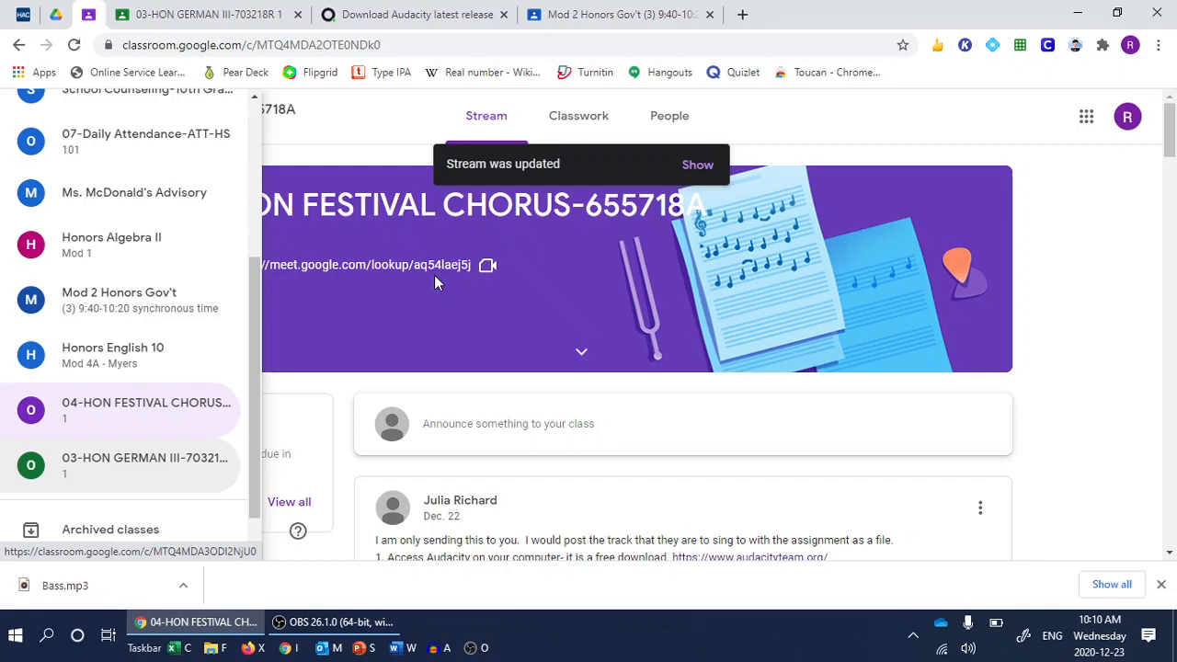
{"action": "left_click", "coordinate": [436, 283]}
{"action": "scroll", "coordinate": [604, 317], "scroll_direction": "down", "scroll_amount": 2}
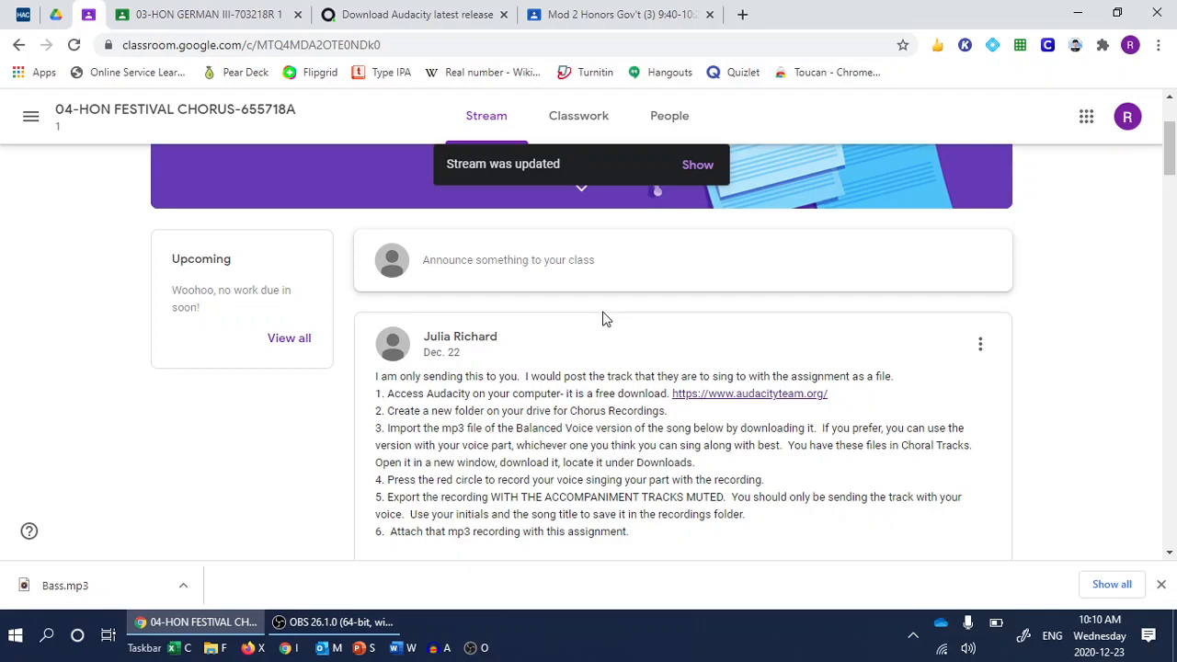
{"action": "scroll", "coordinate": [604, 317], "scroll_direction": "up", "scroll_amount": 2}
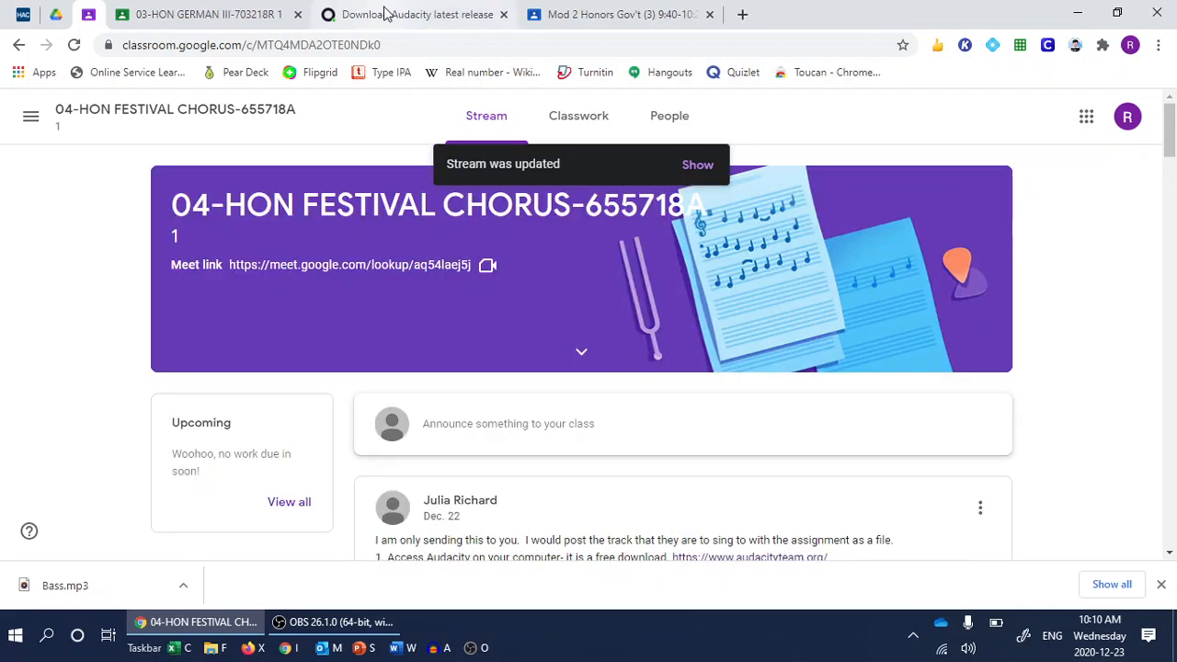